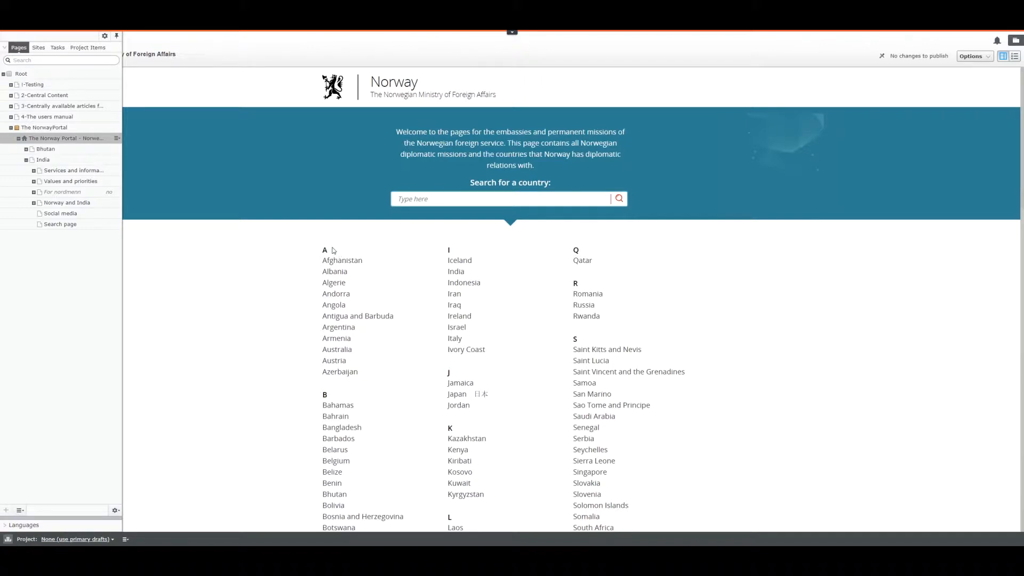
Step: Expand Norway and India and its Newsletter node, widen the page tree and pin it open
{"action": "left_click", "coordinate": [34, 203]}
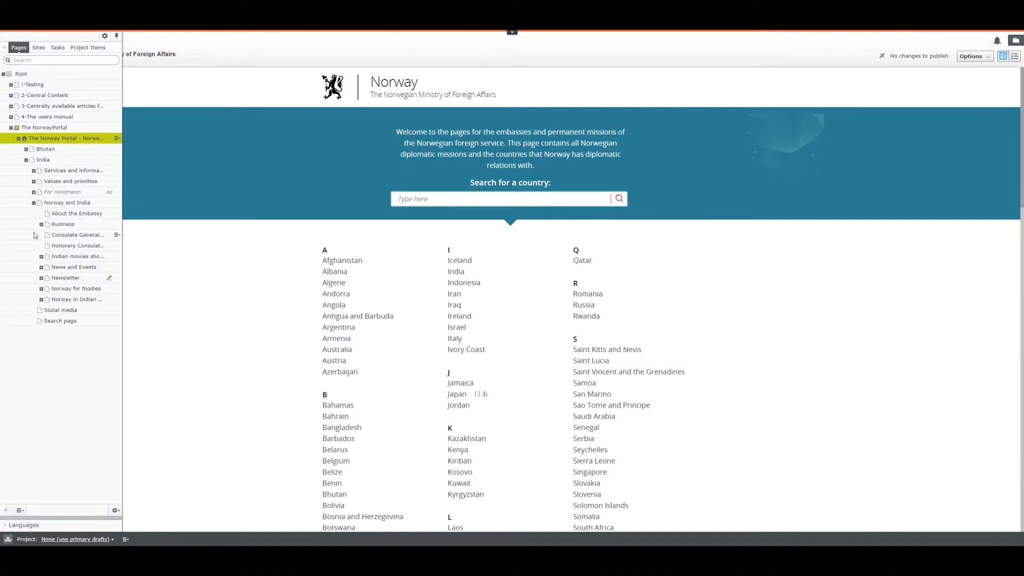
{"action": "left_click", "coordinate": [41, 278]}
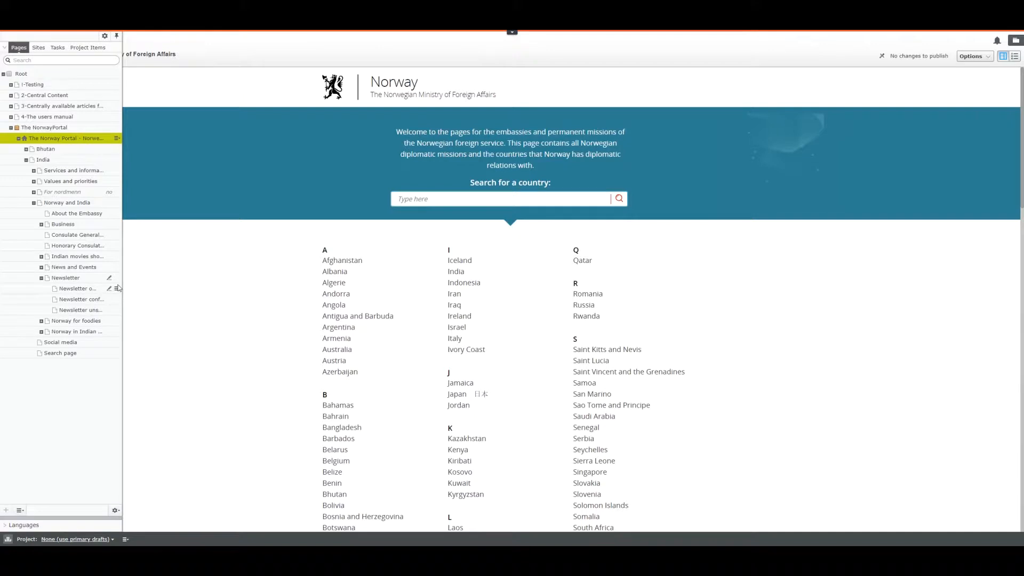
{"action": "left_click_drag", "start_coordinate": [121, 286], "coordinate": [223, 287]}
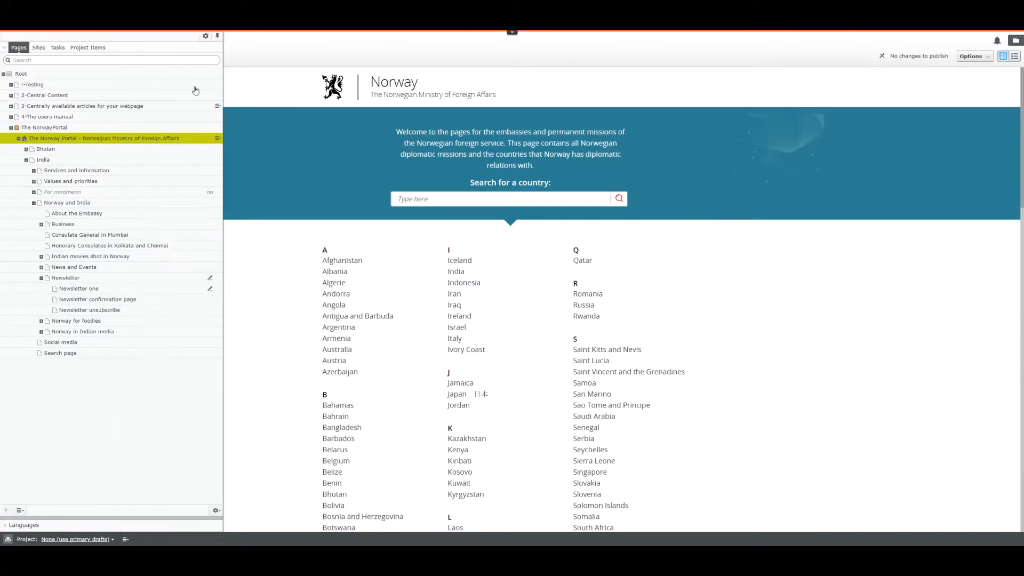
{"action": "left_click", "coordinate": [218, 35]}
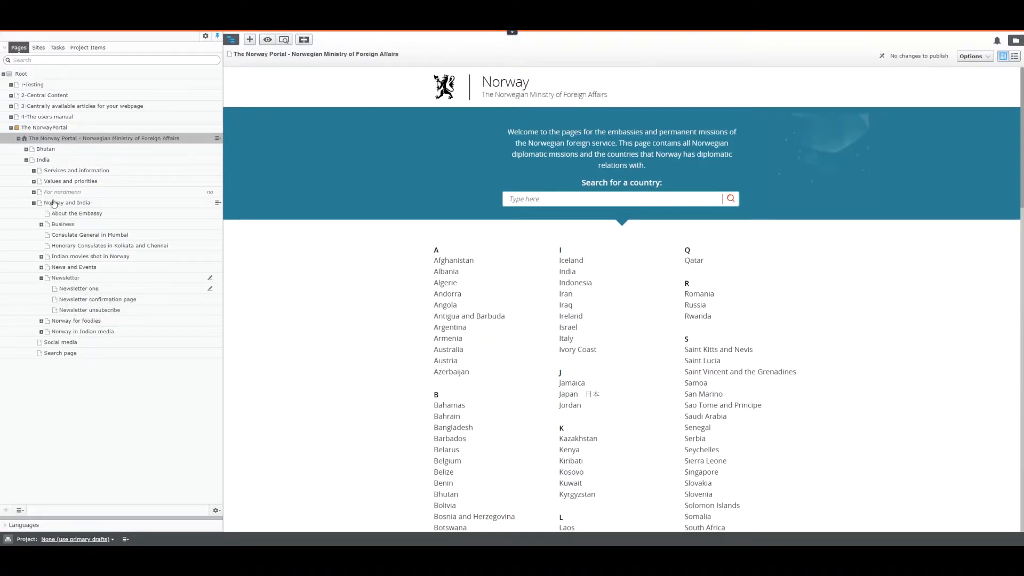
Step: Open the 'Norway in India' page and scroll its preview down to the embassy footer
{"action": "left_click", "coordinate": [43, 162]}
{"action": "scroll", "coordinate": [901, 291], "scroll_direction": "down", "scroll_amount": 4}
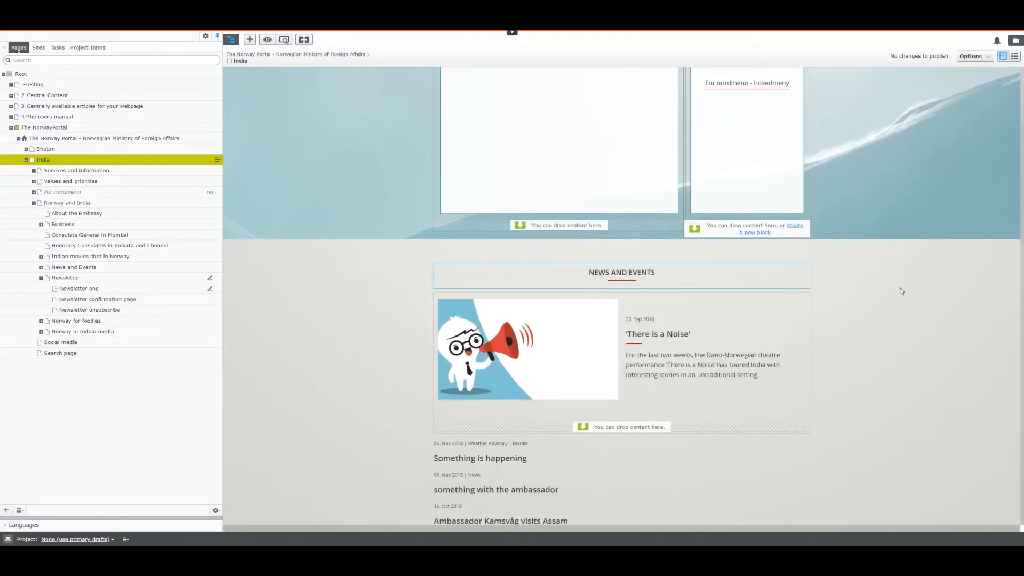
{"action": "scroll", "coordinate": [901, 292], "scroll_direction": "down", "scroll_amount": 14}
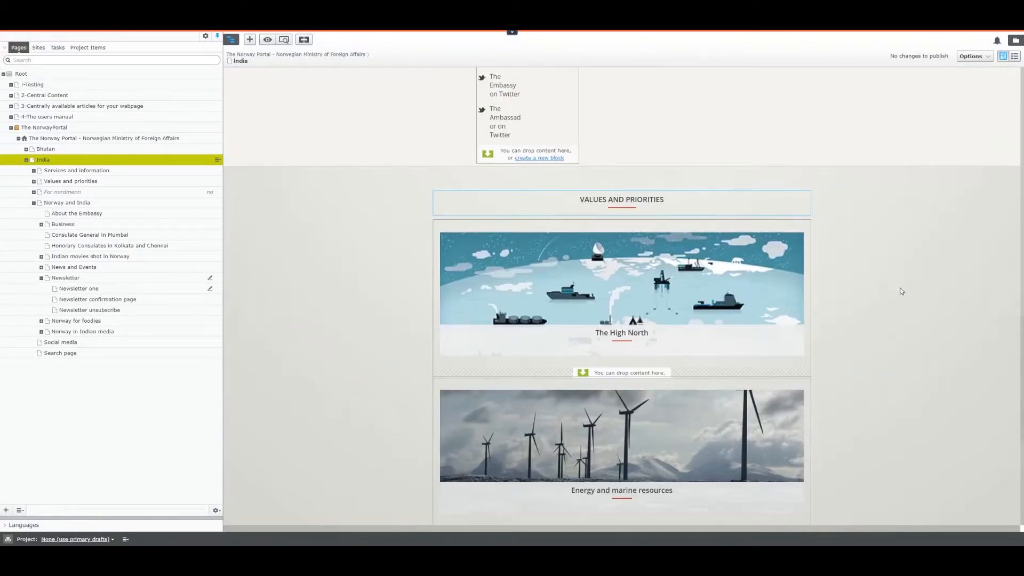
{"action": "scroll", "coordinate": [901, 291], "scroll_direction": "down", "scroll_amount": 6}
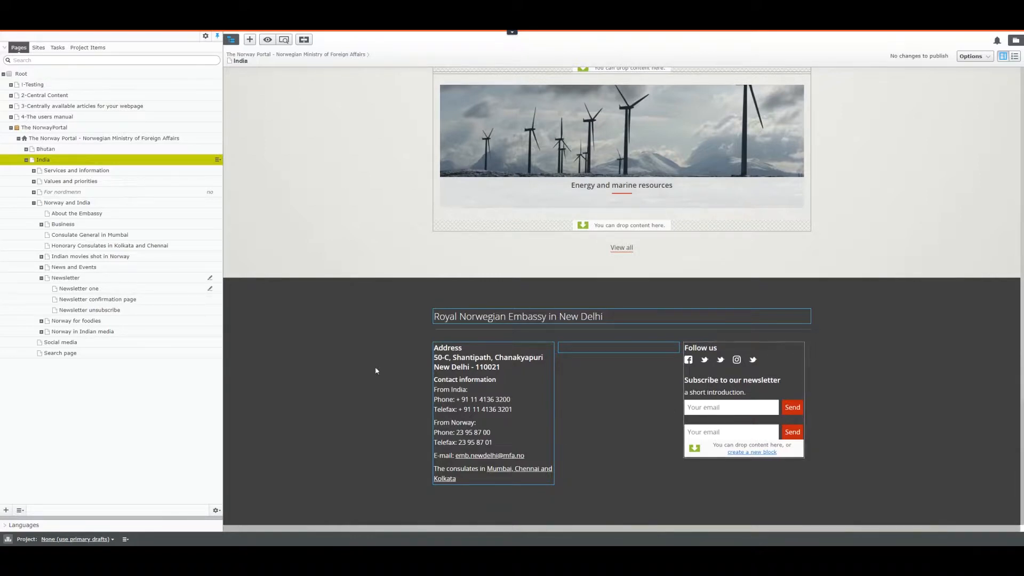
Step: Preview Newsletter one's confirmation page as visitors see it, then return to editing it
{"action": "left_click", "coordinate": [82, 291]}
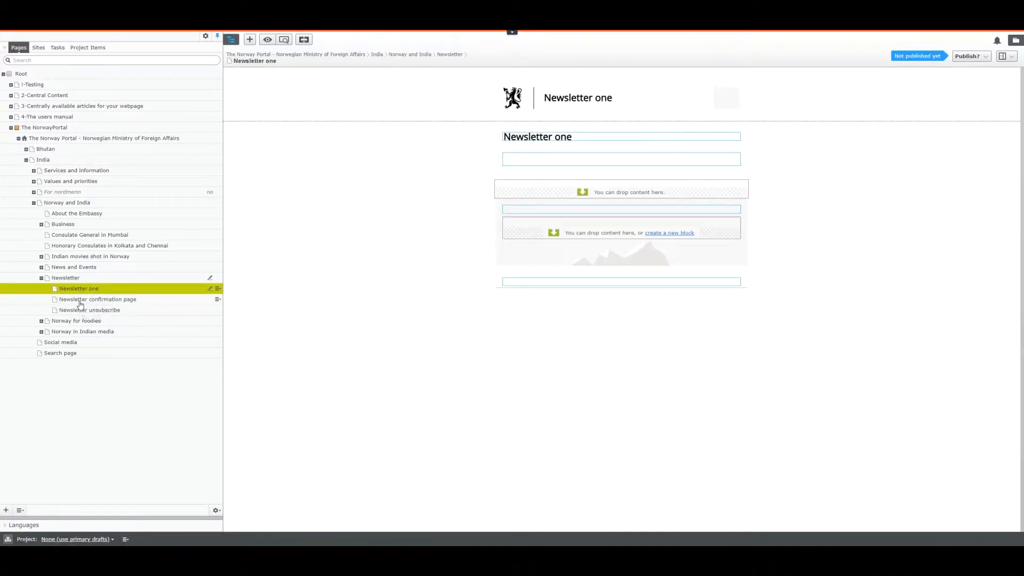
{"action": "left_click", "coordinate": [81, 301]}
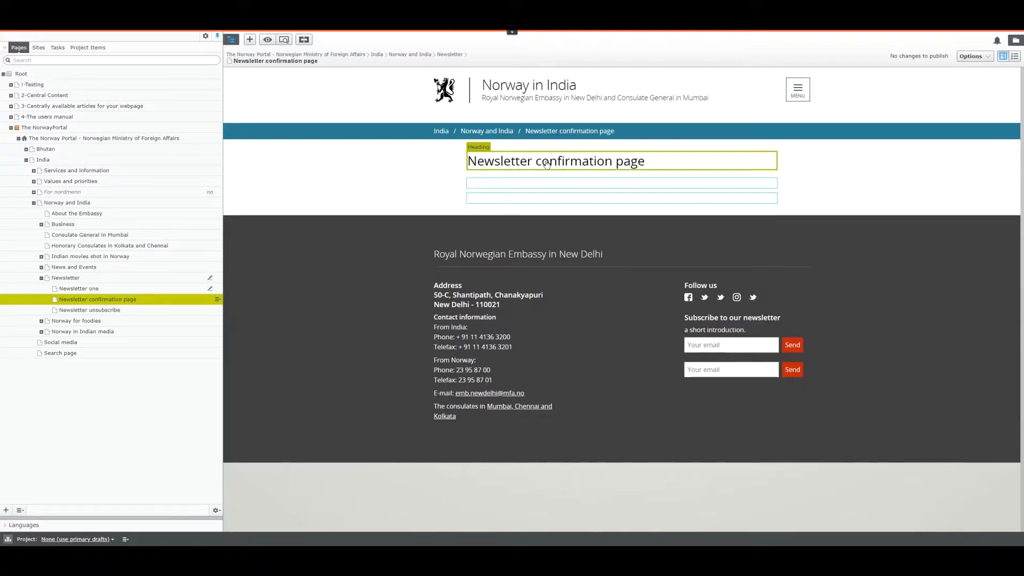
{"action": "left_click", "coordinate": [282, 41]}
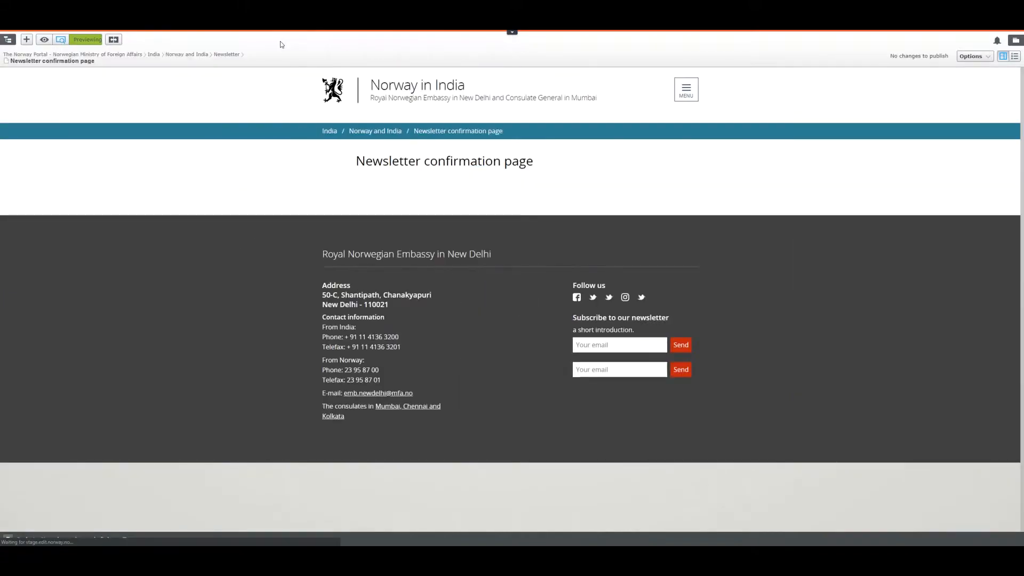
{"action": "left_click_drag", "start_coordinate": [357, 162], "coordinate": [571, 168]}
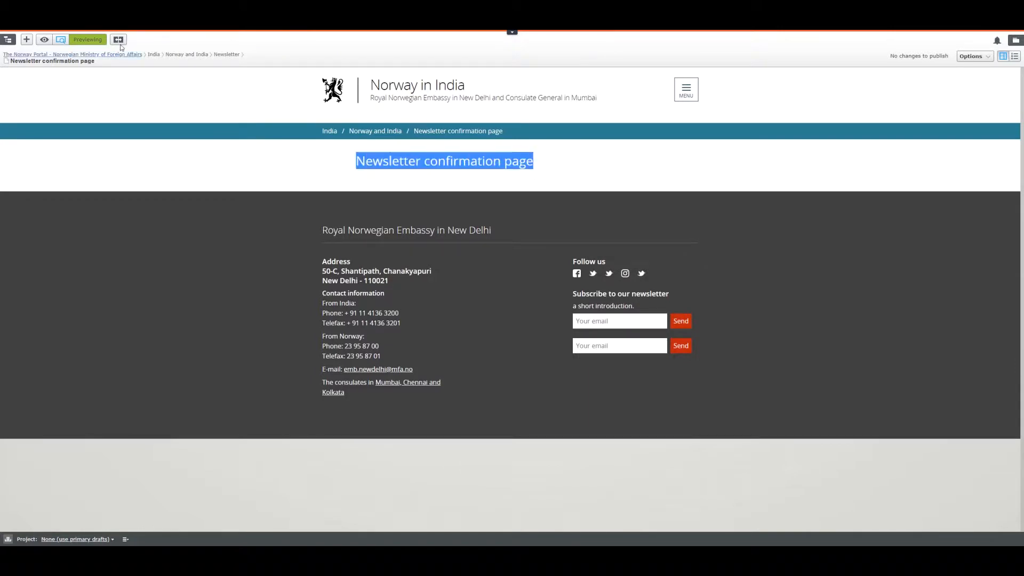
{"action": "left_click", "coordinate": [7, 39]}
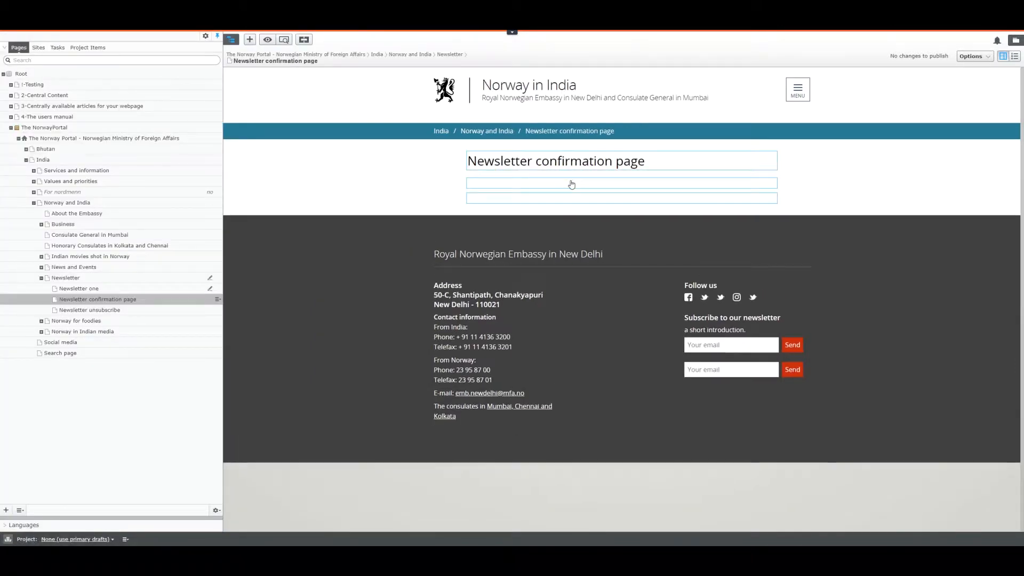
Step: Enter 'Thank you.' in the confirmation page's Main body and publish the changes
{"action": "left_click", "coordinate": [569, 186]}
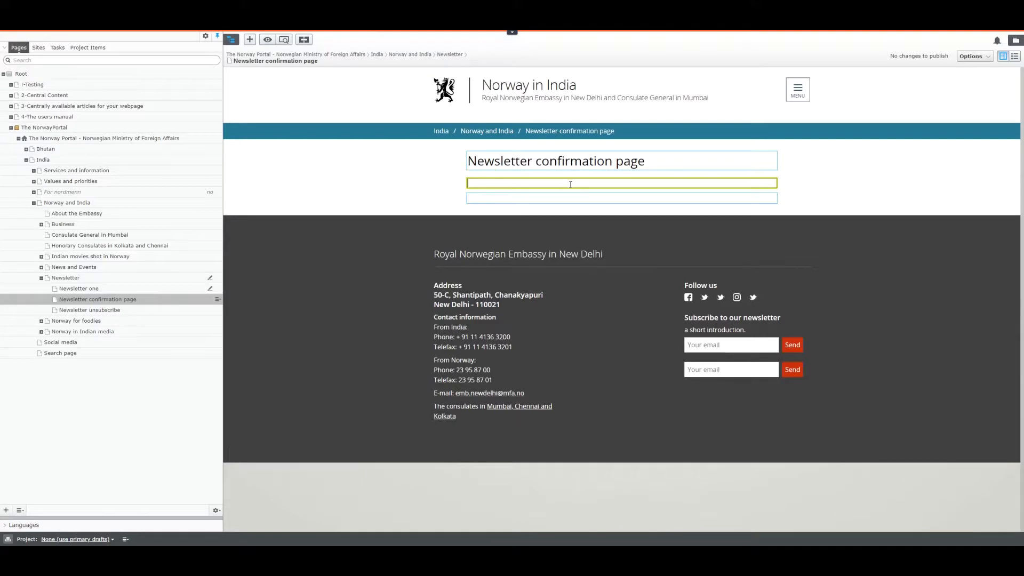
{"action": "type", "text": "Thank youy."}
{"action": "left_click", "coordinate": [563, 198]}
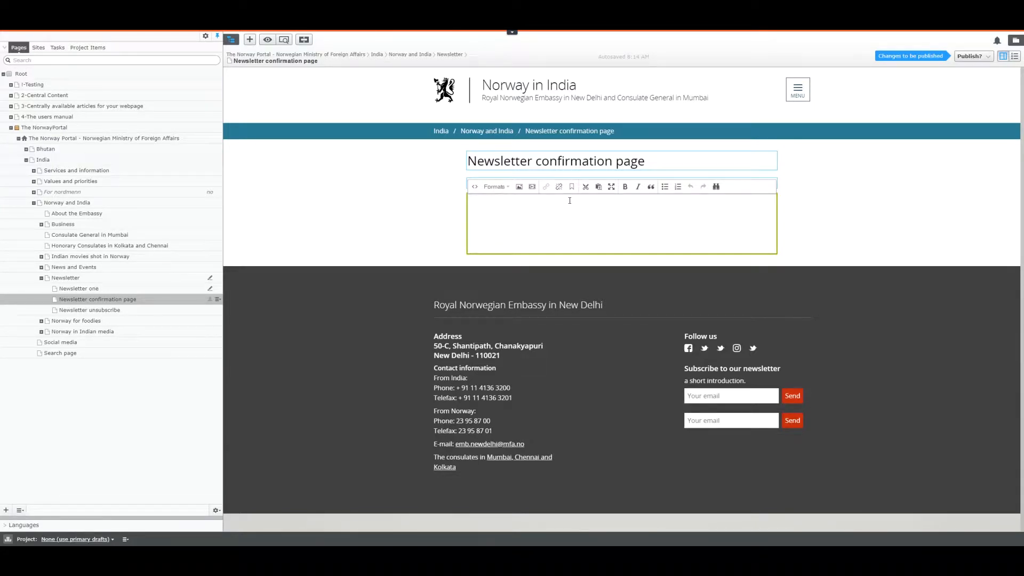
{"action": "left_click", "coordinate": [972, 56]}
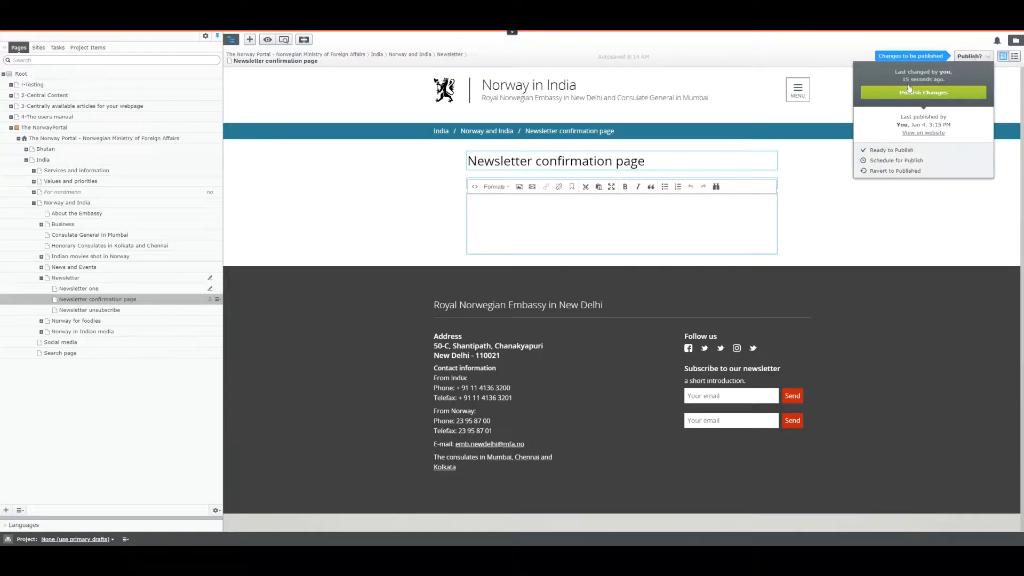
{"action": "left_click", "coordinate": [906, 93]}
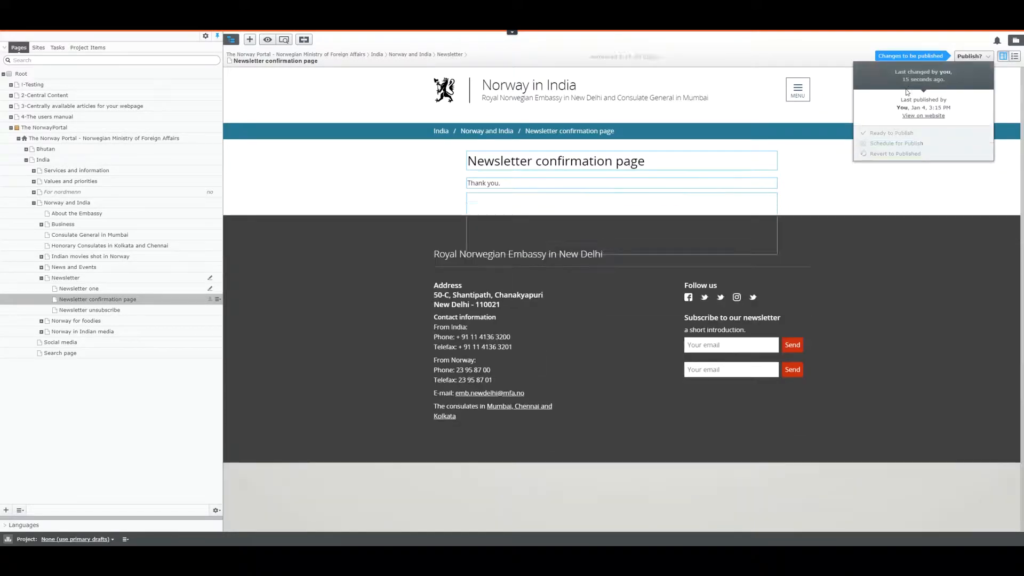
{"action": "left_click", "coordinate": [95, 291]}
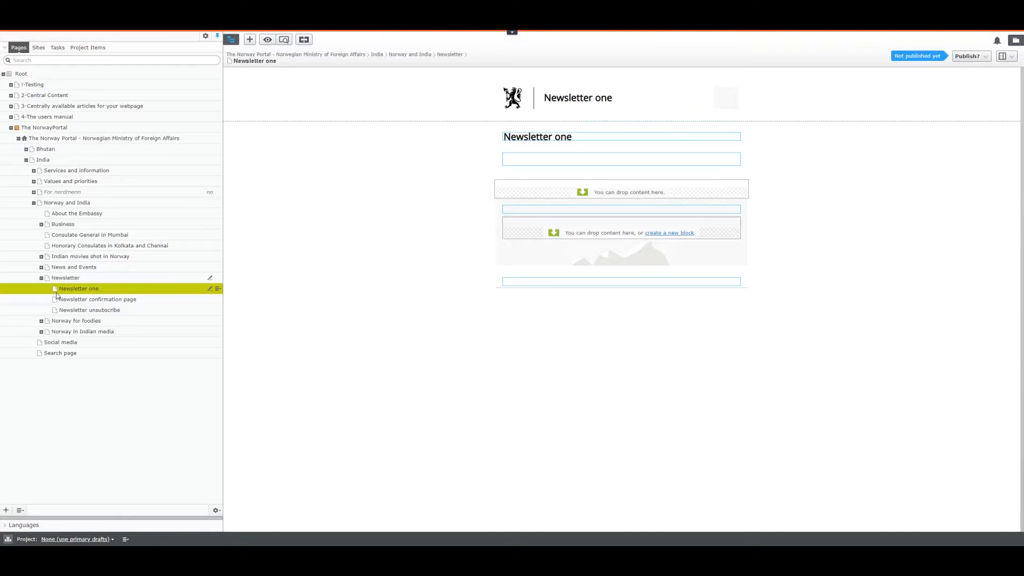
Step: Scroll up to Newsletter one's properties header showing the URL name newsletter-one
{"action": "scroll", "coordinate": [390, 222], "scroll_direction": "up", "scroll_amount": 2}
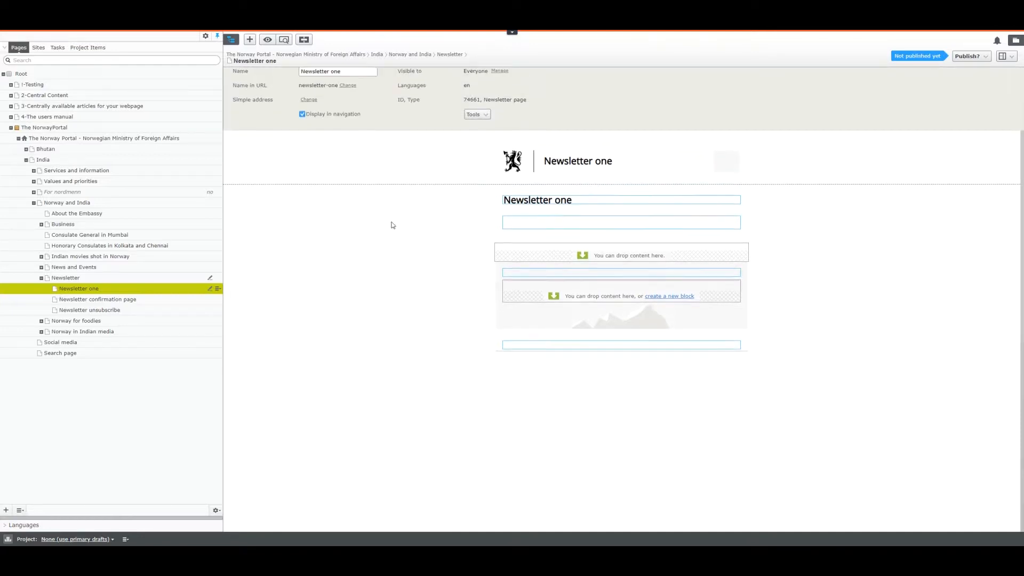
{"action": "left_click_drag", "start_coordinate": [233, 96], "coordinate": [268, 98]}
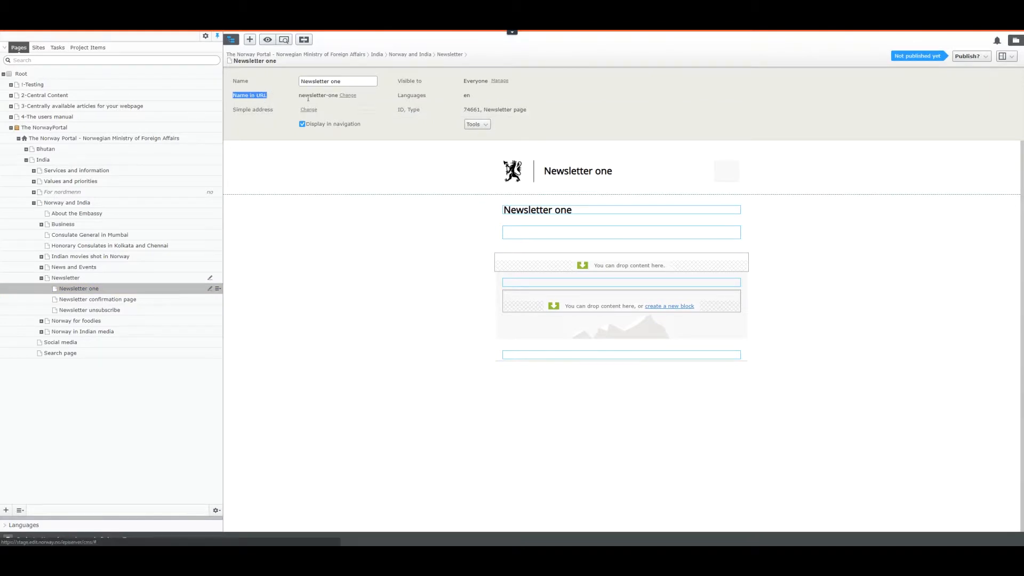
Step: Copy the Newsletter one page and paste the copy under Newsletter
{"action": "left_click", "coordinate": [218, 289]}
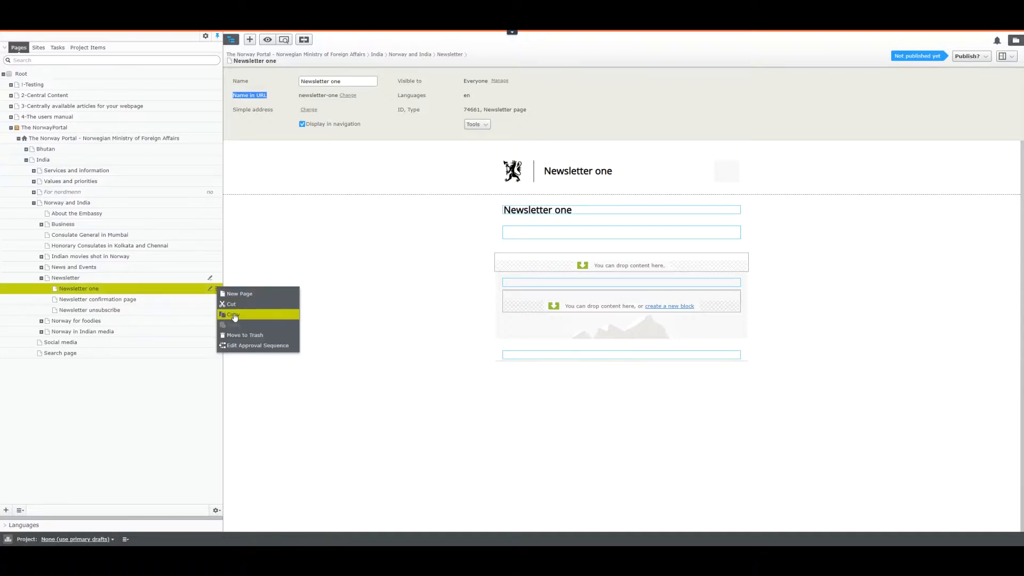
{"action": "left_click", "coordinate": [233, 316]}
{"action": "left_click", "coordinate": [218, 278]}
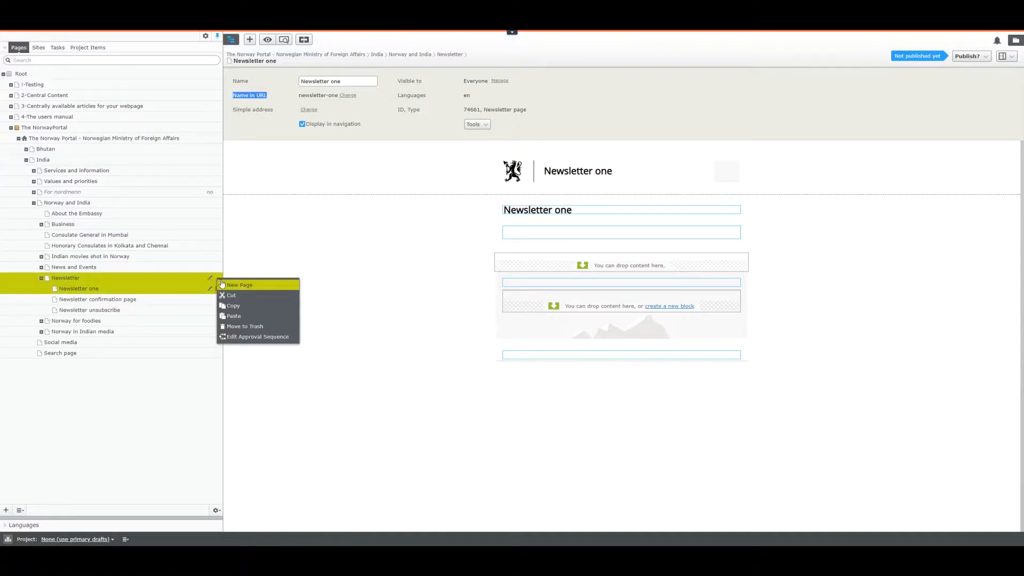
{"action": "left_click", "coordinate": [248, 316]}
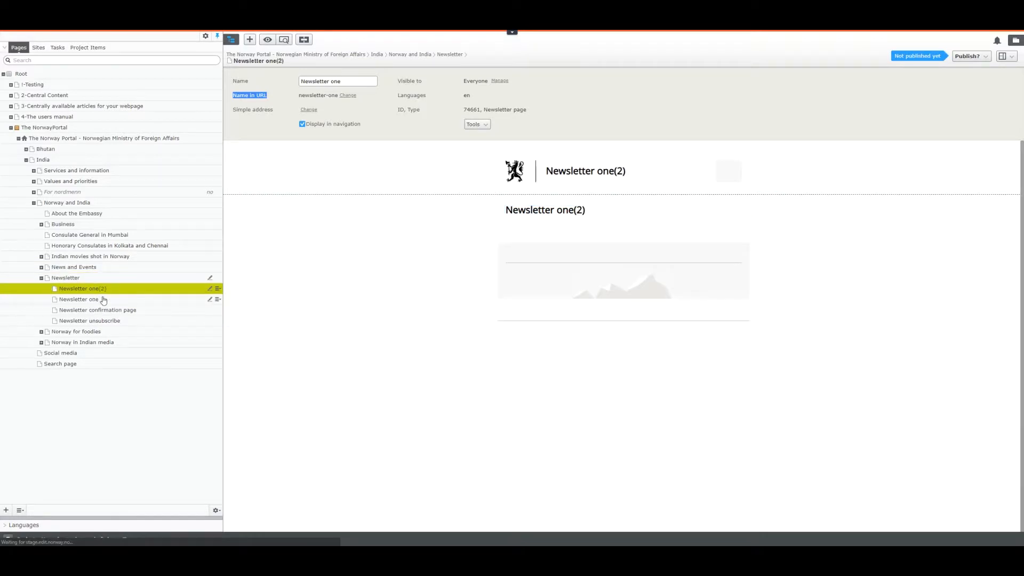
{"action": "left_click", "coordinate": [104, 291]}
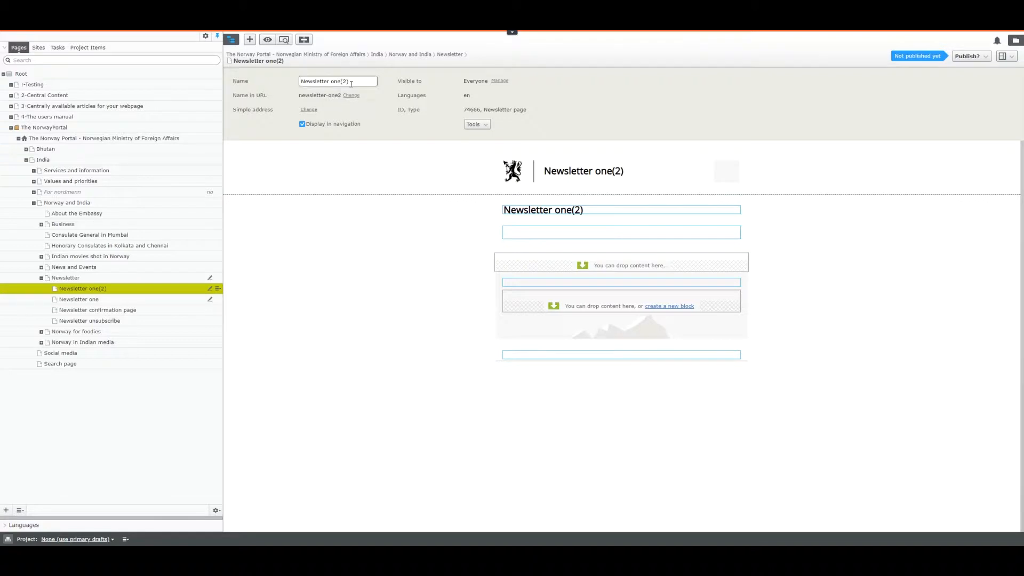
Step: Rename the copy to 'Newsletter two' with URL name newsletter-two
{"action": "left_click", "coordinate": [357, 80]}
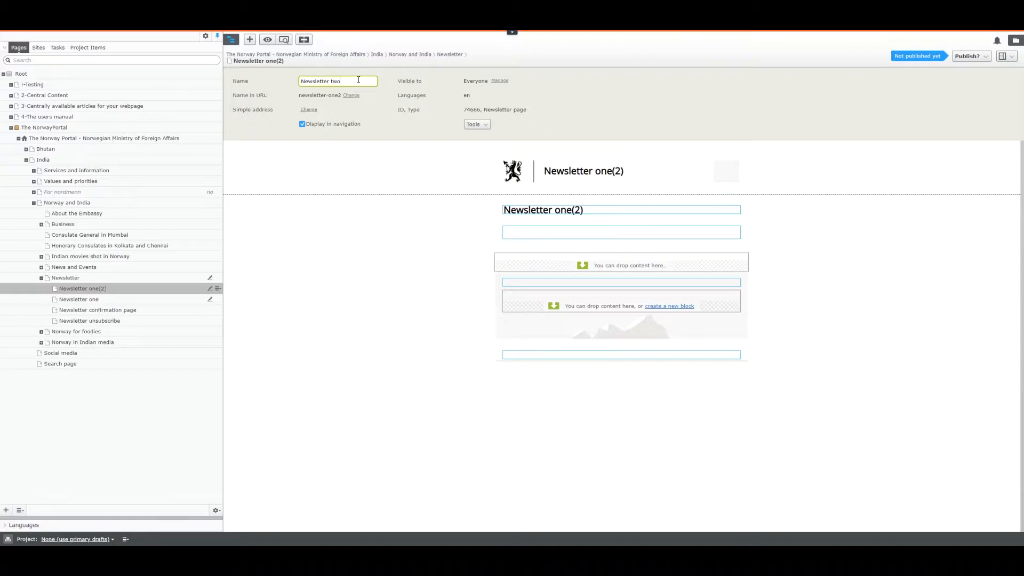
{"action": "left_click", "coordinate": [351, 95]}
{"action": "left_click", "coordinate": [353, 96]}
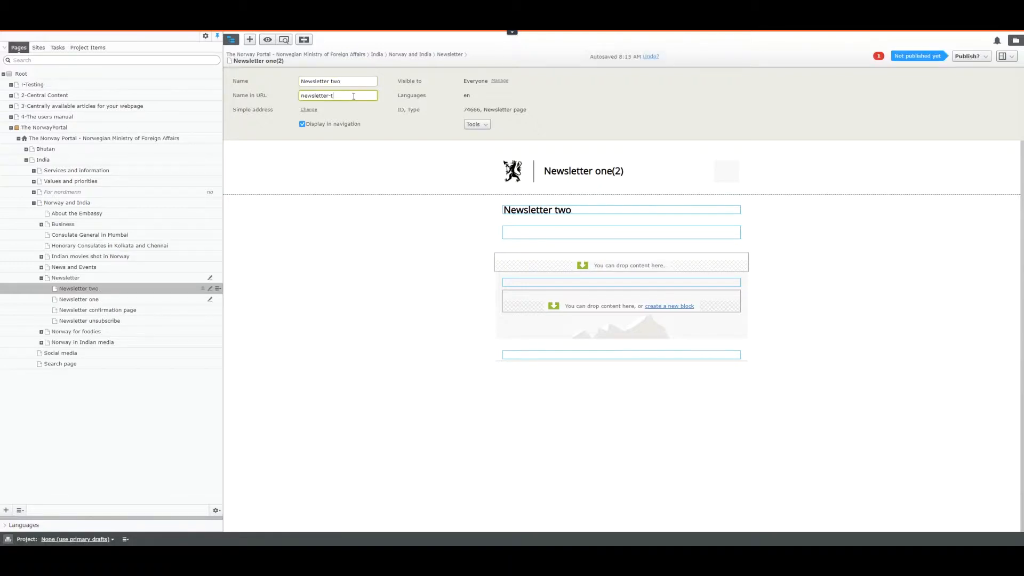
{"action": "left_click", "coordinate": [377, 234]}
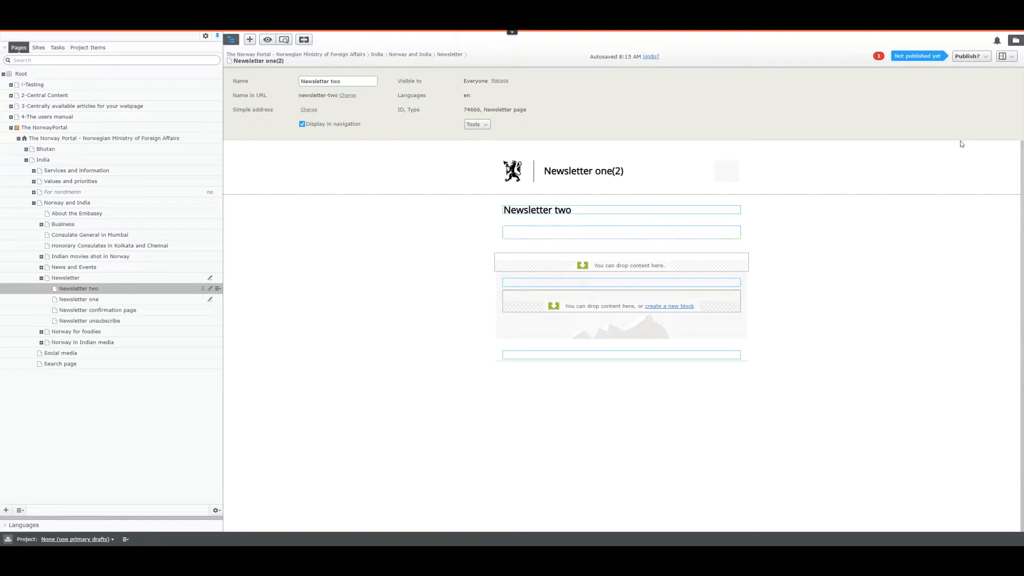
Step: Switch to the All Properties view and set Newsletter unsubscribe as the Unsubscription page
{"action": "left_click", "coordinate": [1012, 59]}
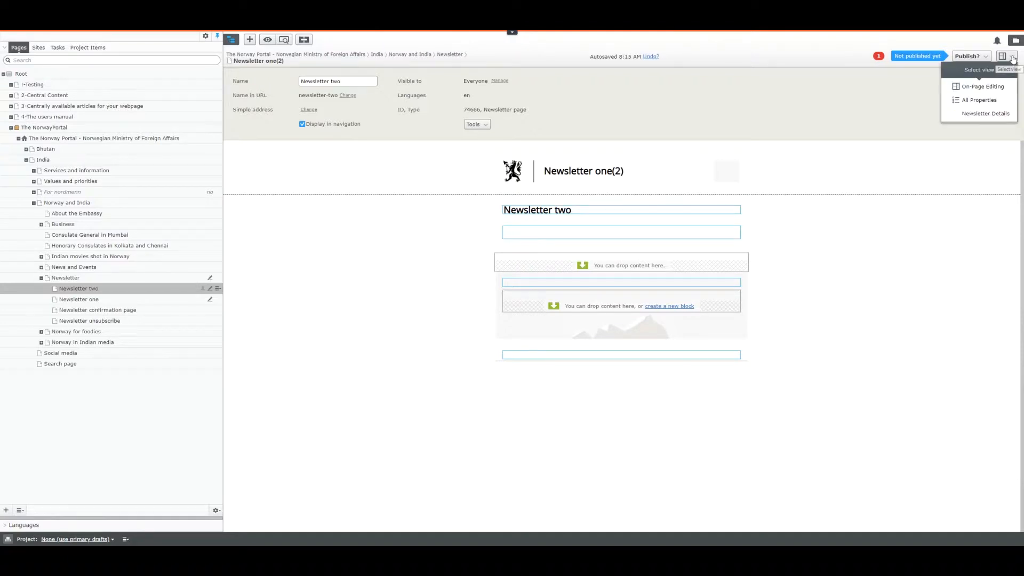
{"action": "left_click", "coordinate": [980, 102]}
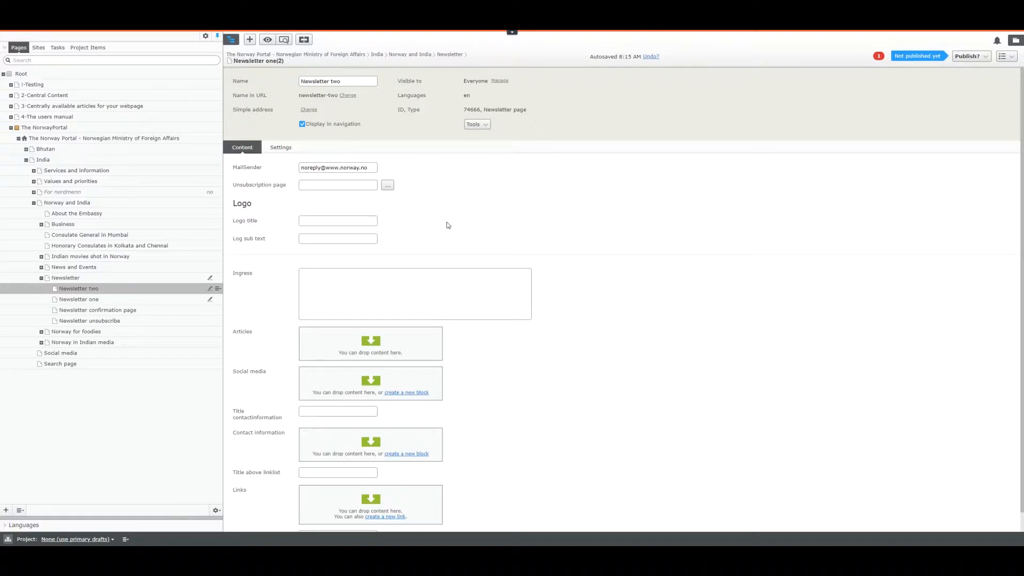
{"action": "left_click", "coordinate": [326, 220]}
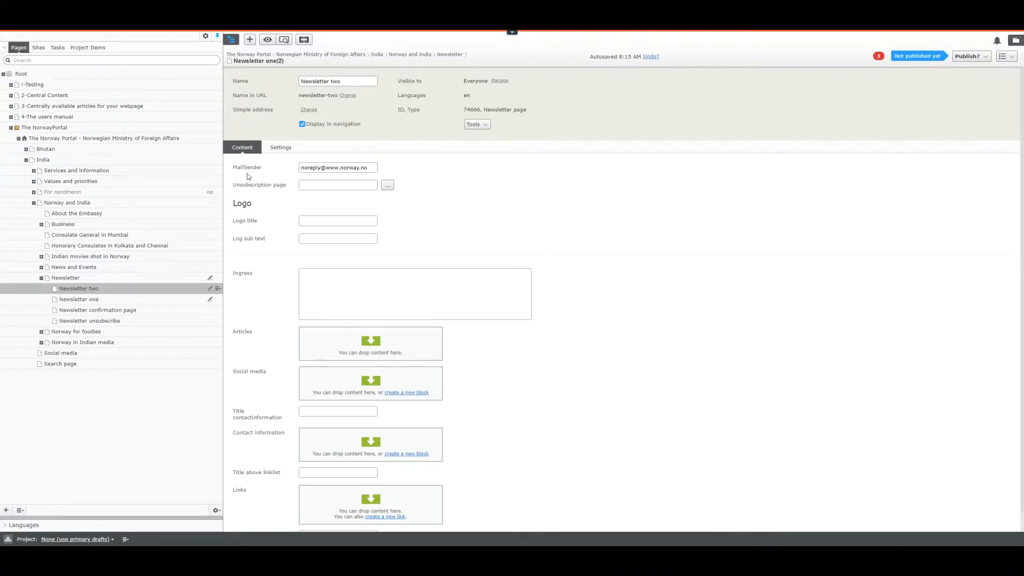
{"action": "left_click_drag", "start_coordinate": [82, 321], "coordinate": [320, 187]}
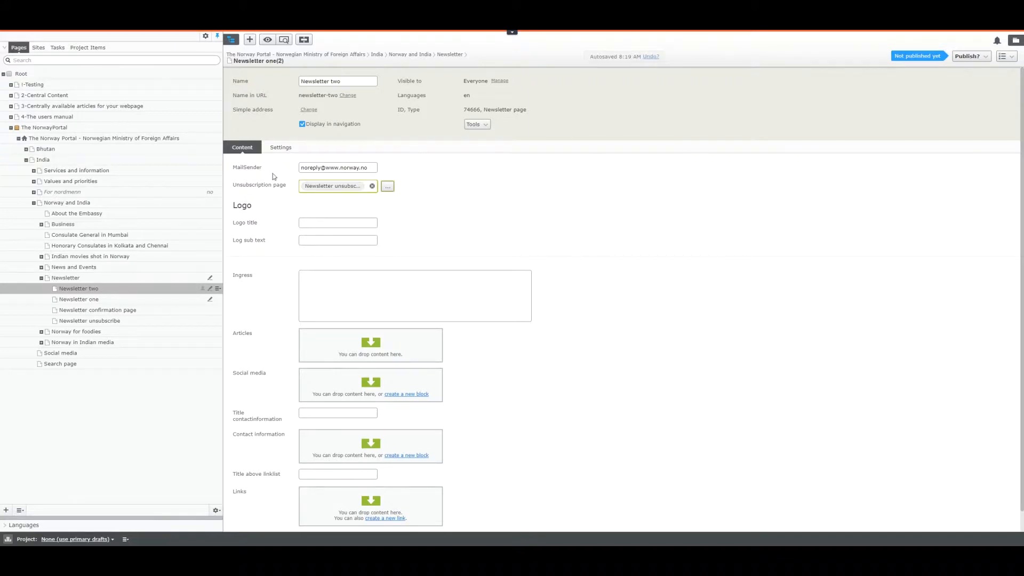
Step: Paste the 'Norway and "country name"' placeholder into the Logo title field
{"action": "left_click_drag", "start_coordinate": [233, 170], "coordinate": [283, 168]}
{"action": "left_click_drag", "start_coordinate": [230, 207], "coordinate": [253, 206]}
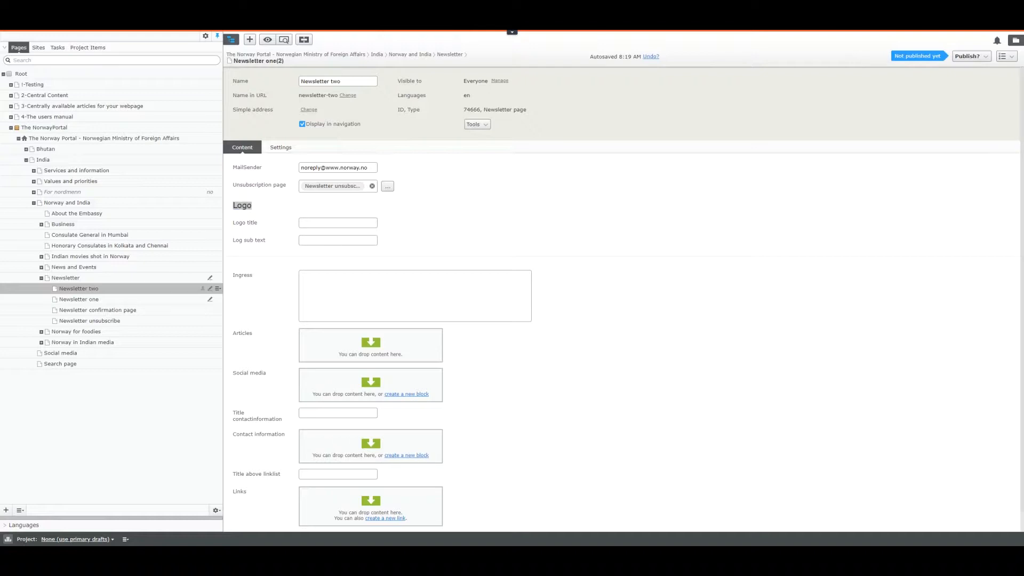
{"action": "left_click", "coordinate": [350, 223]}
{"action": "key", "text": "ctrl+v"}
{"action": "key", "text": "alt+Tab"}
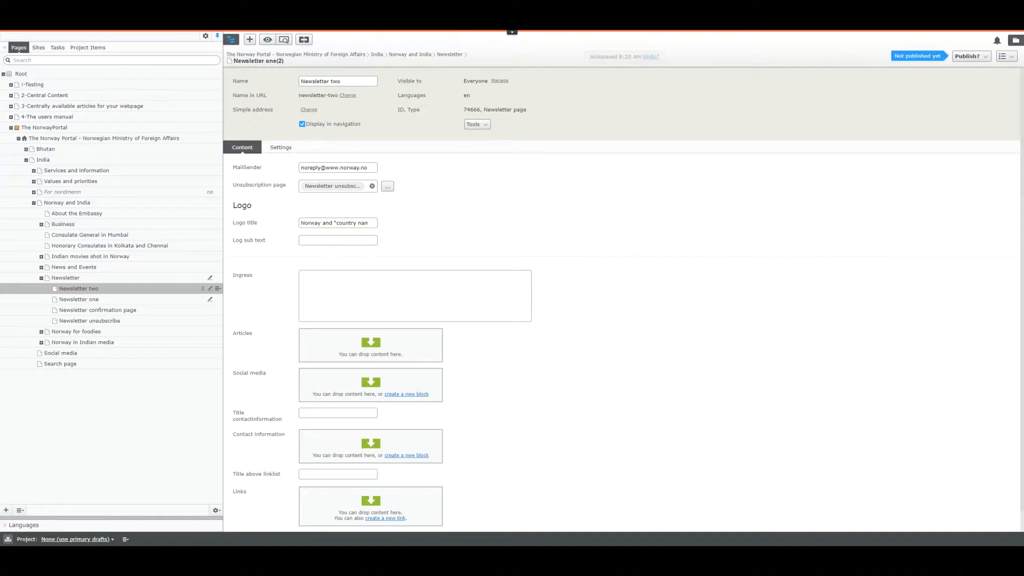
{"action": "left_click", "coordinate": [325, 240]}
Step: Check the wording on norway.no/uk and paste the Royal Norwegian Embassy line into Log sub text
{"action": "key", "text": "alt+Tab"}
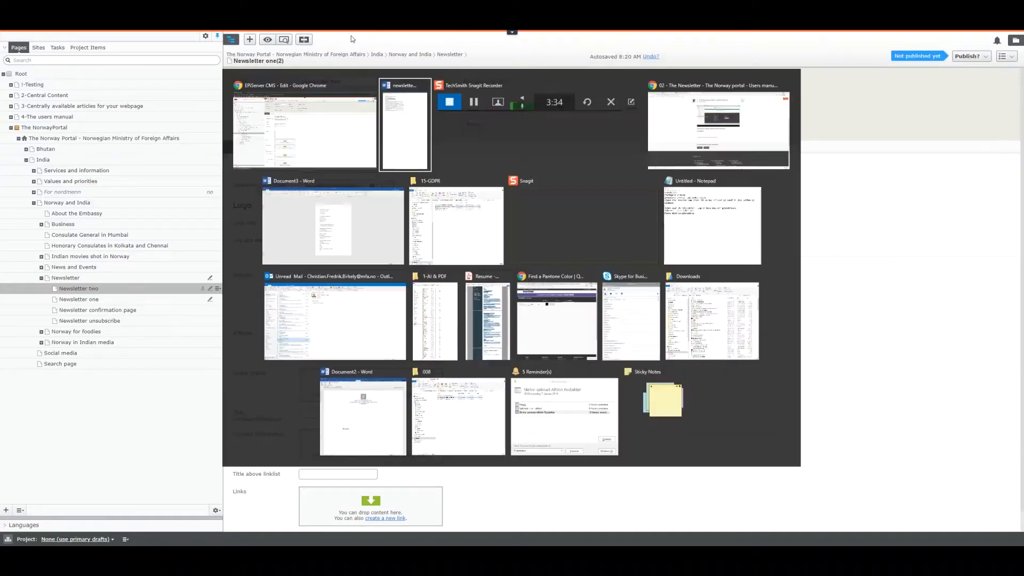
{"action": "key", "text": "Tab"}
{"action": "key", "text": "Tab"}
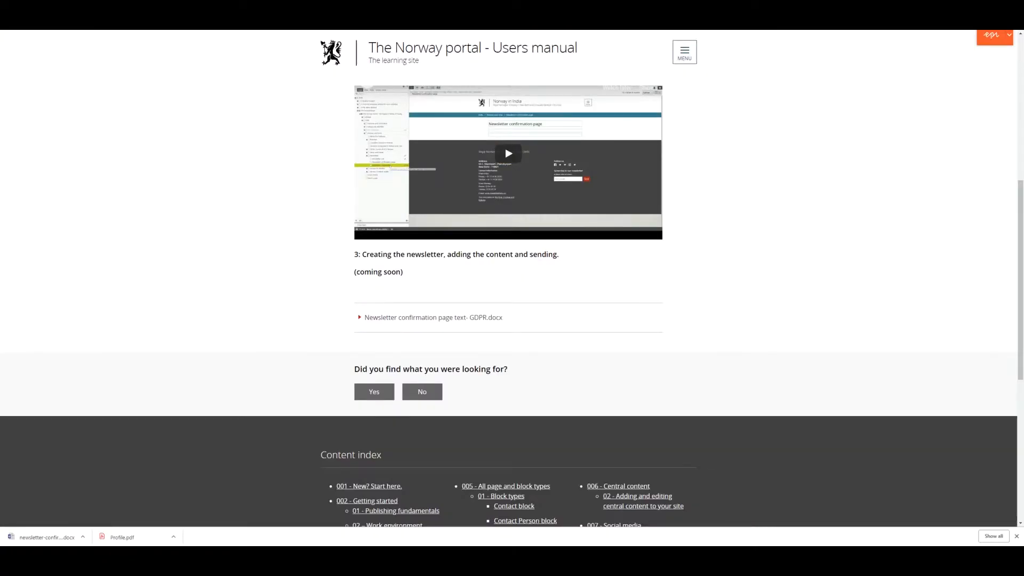
{"action": "type", "text": "norway.no/uk"}
{"action": "key", "text": "Return"}
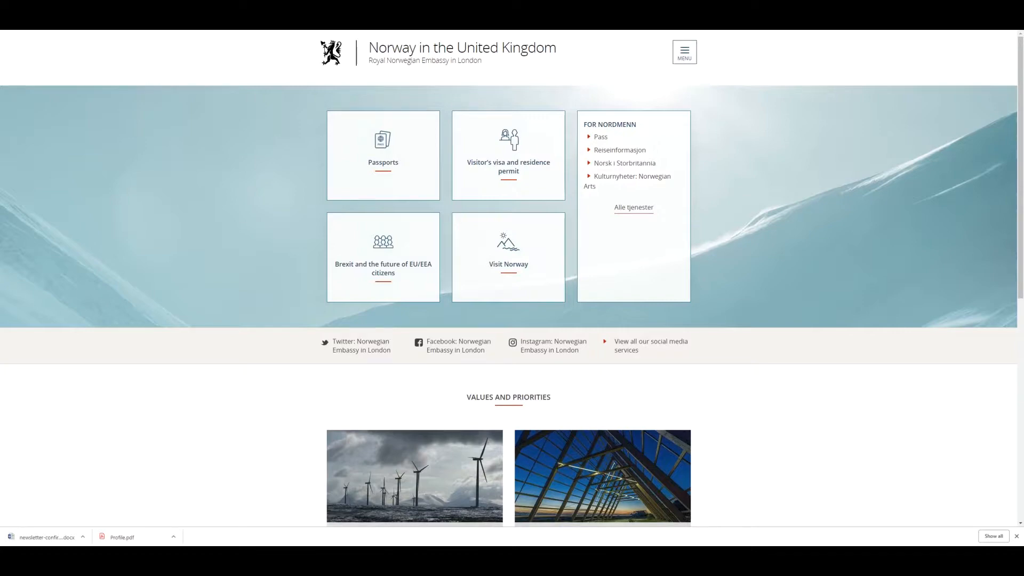
{"action": "key", "text": "alt+Tab"}
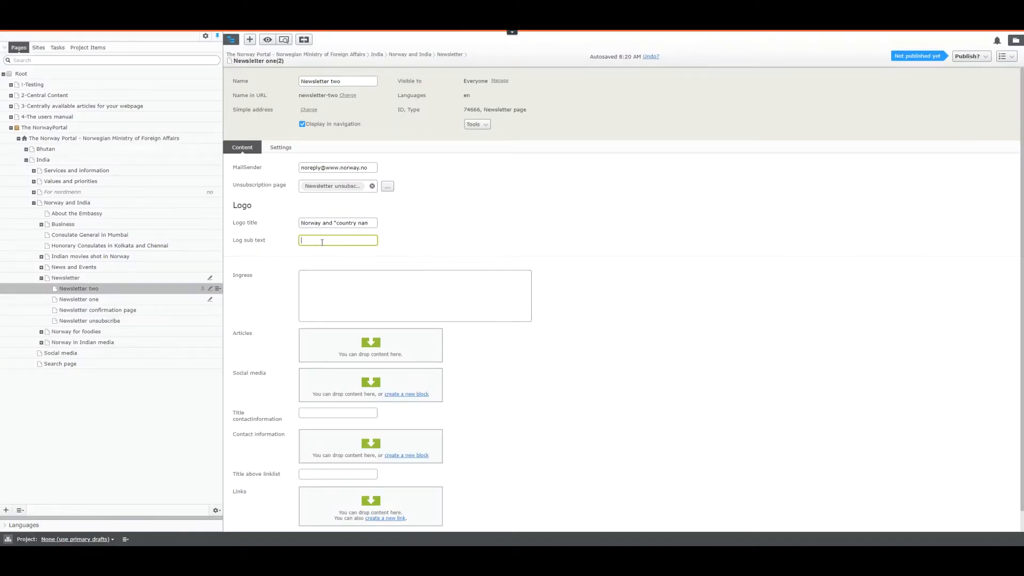
{"action": "key", "text": "ctrl+v"}
{"action": "key", "text": "alt+Tab"}
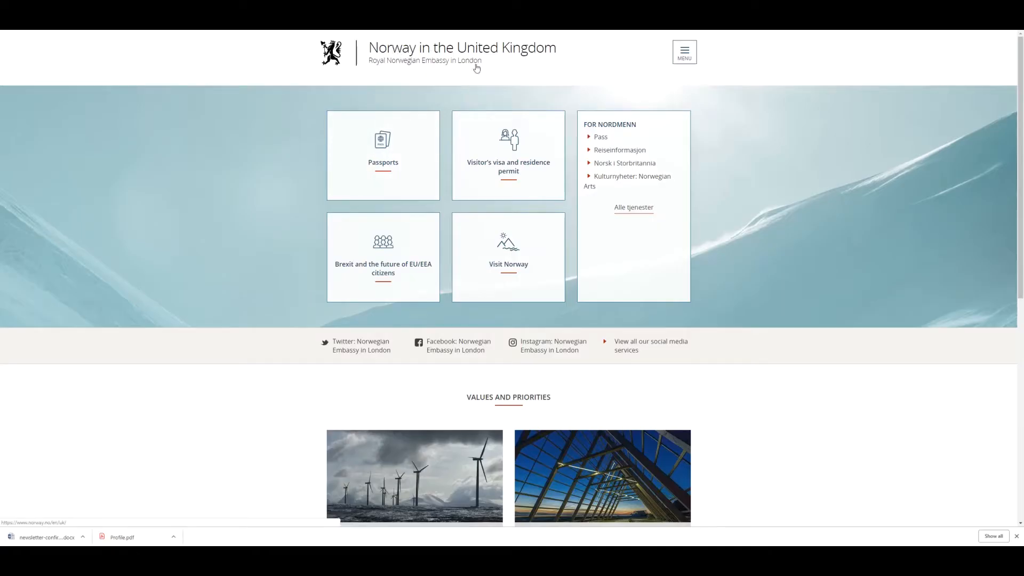
{"action": "key", "text": "alt+Tab"}
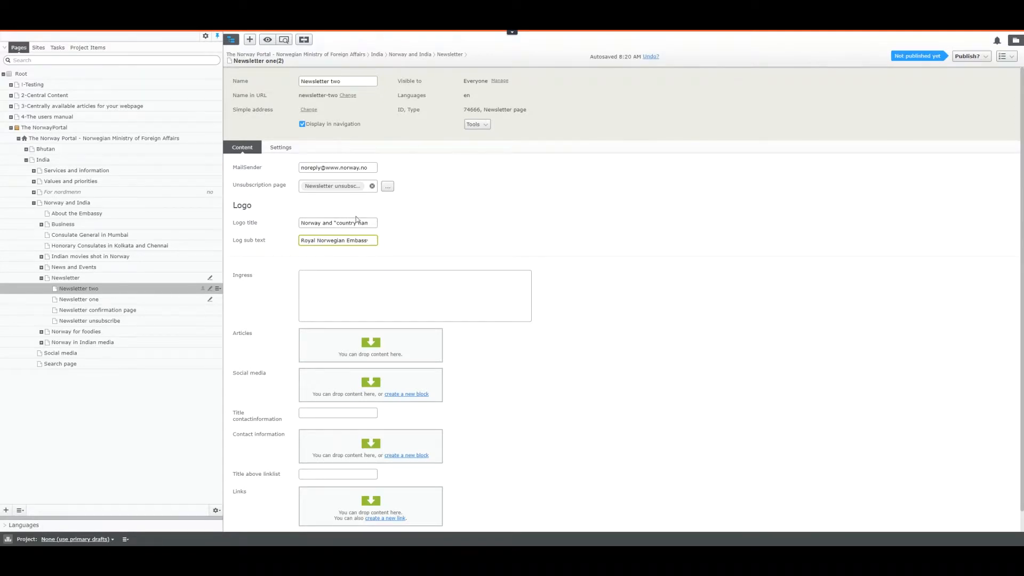
Step: Open the shared blocks pane at India > Social media and pin it open
{"action": "left_click", "coordinate": [460, 244]}
{"action": "scroll", "coordinate": [460, 243], "scroll_direction": "down", "scroll_amount": 1}
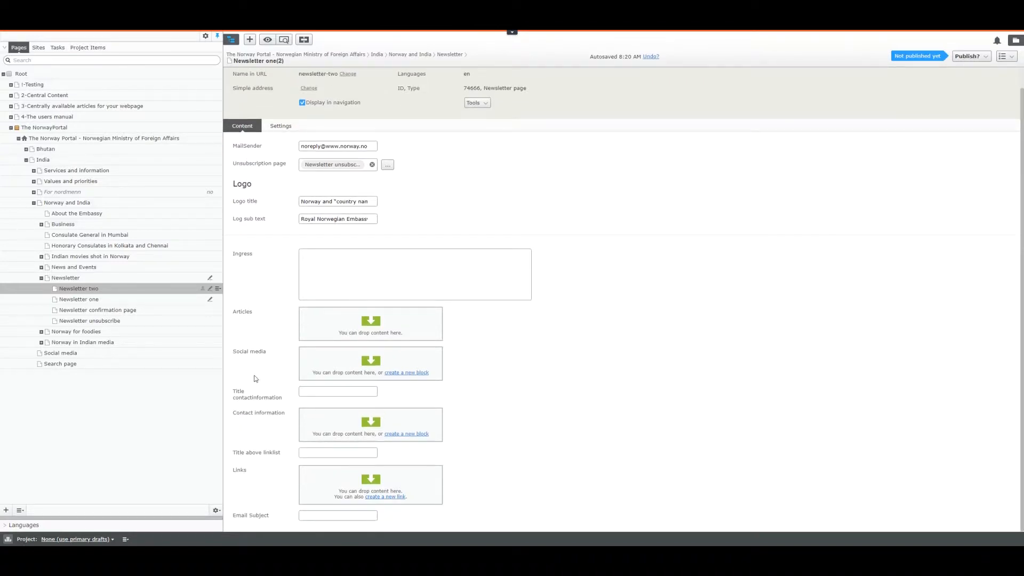
{"action": "left_click", "coordinate": [331, 361]}
{"action": "left_click", "coordinate": [1012, 42]}
{"action": "left_click", "coordinate": [881, 98]}
{"action": "left_click", "coordinate": [878, 98]}
{"action": "left_click", "coordinate": [906, 132]}
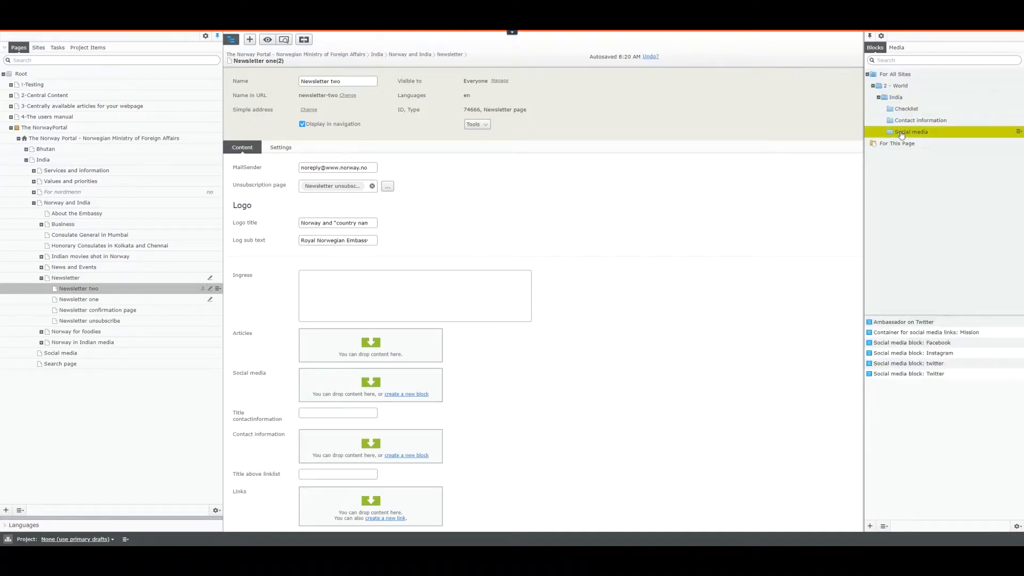
{"action": "left_click", "coordinate": [870, 36]}
Step: Drag the Twitter, Instagram, Facebook and Ambassador on Twitter blocks into the Social media area
{"action": "left_click_drag", "start_coordinate": [907, 375], "coordinate": [405, 385]}
{"action": "left_click_drag", "start_coordinate": [911, 356], "coordinate": [421, 401]}
{"action": "left_click_drag", "start_coordinate": [937, 346], "coordinate": [414, 409]}
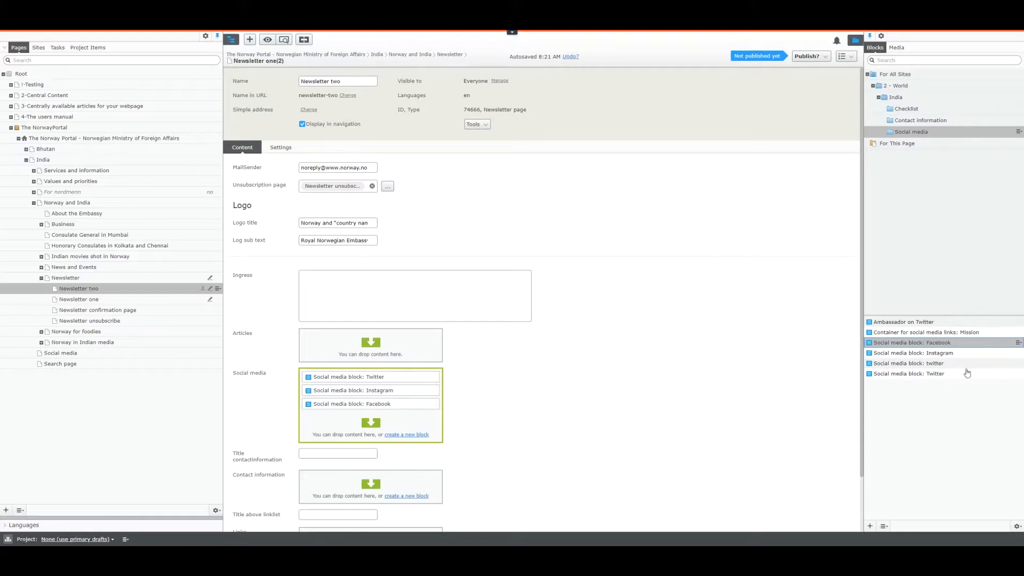
{"action": "left_click_drag", "start_coordinate": [908, 322], "coordinate": [401, 433]}
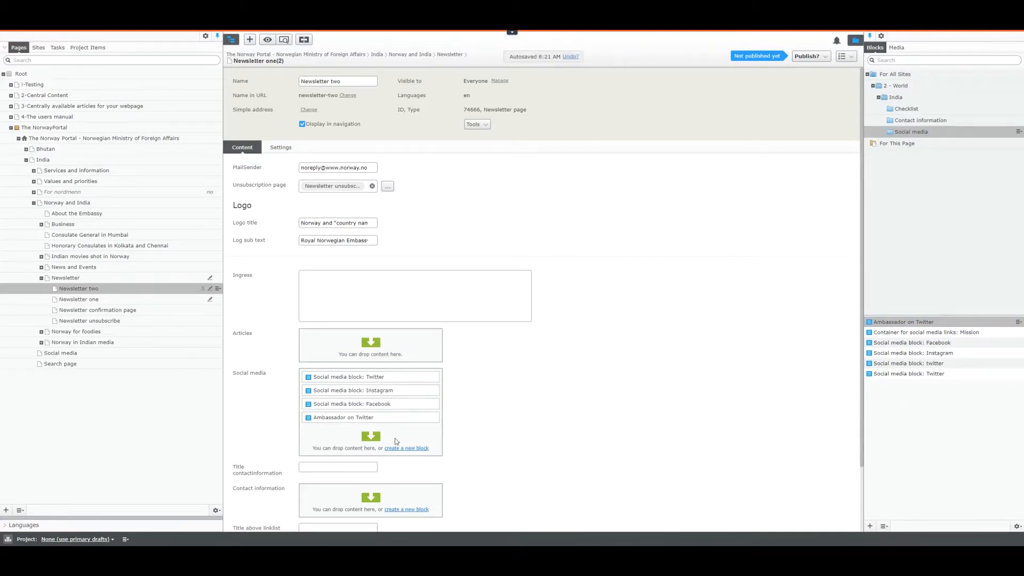
{"action": "scroll", "coordinate": [481, 411], "scroll_direction": "down", "scroll_amount": 2}
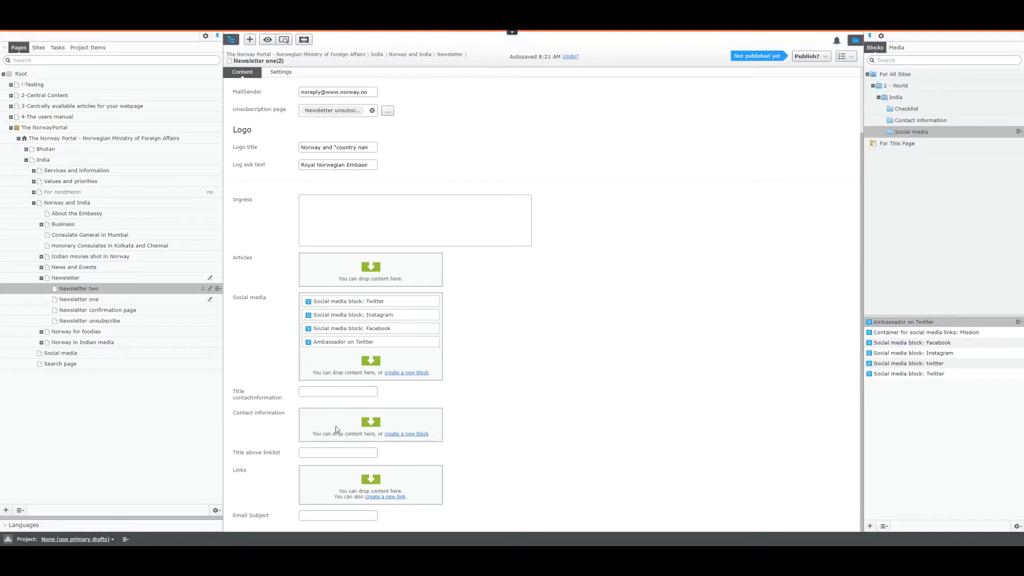
{"action": "left_click_drag", "start_coordinate": [234, 414], "coordinate": [286, 419]}
{"action": "left_click_drag", "start_coordinate": [232, 470], "coordinate": [257, 472]}
{"action": "left_click", "coordinate": [316, 516]}
{"action": "left_click_drag", "start_coordinate": [284, 520], "coordinate": [239, 520]}
{"action": "key", "text": "alt+Tab"}
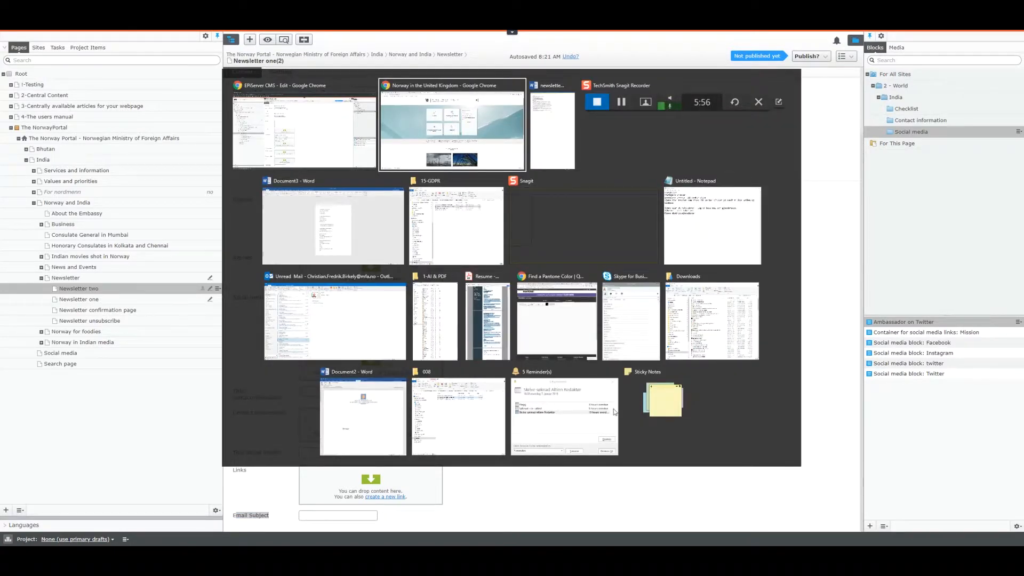
Step: Start a new Outlook email and position its window over the CMS for comparison
{"action": "left_click", "coordinate": [364, 335]}
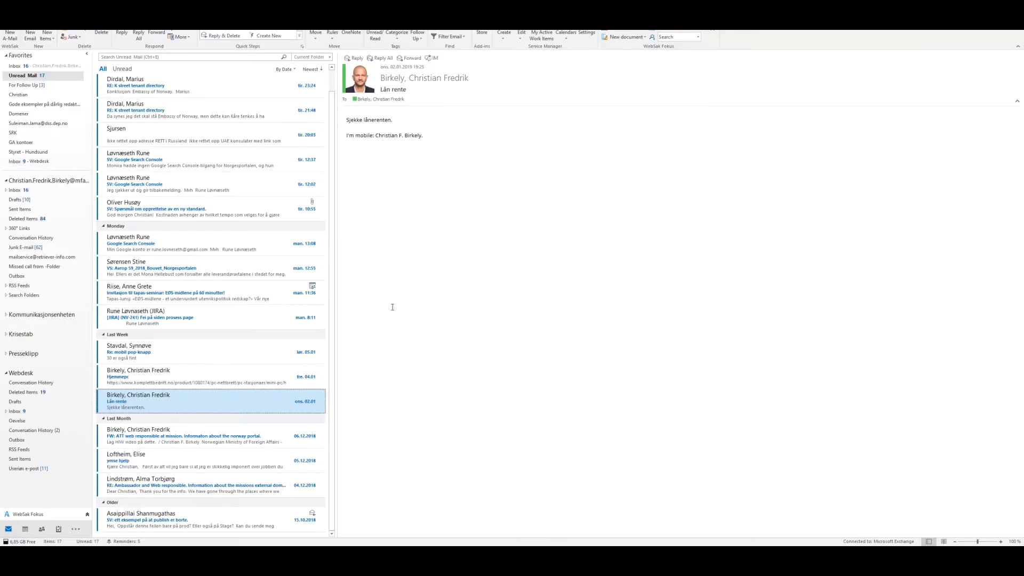
{"action": "key", "text": "ctrl+n"}
{"action": "left_click_drag", "start_coordinate": [602, 75], "coordinate": [488, 82]}
{"action": "left_click", "coordinate": [319, 173]}
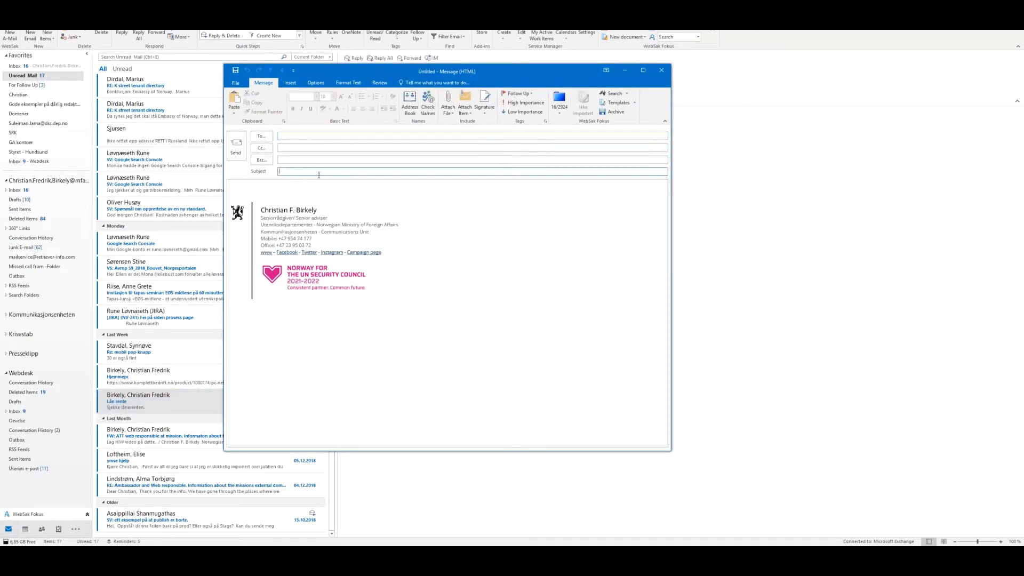
{"action": "left_click", "coordinate": [977, 1]}
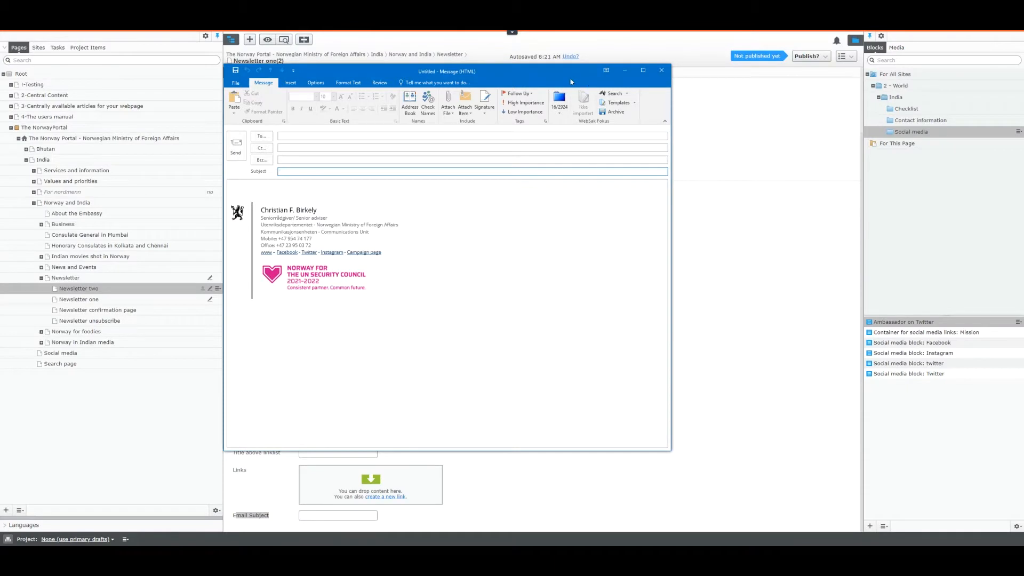
{"action": "left_click_drag", "start_coordinate": [567, 79], "coordinate": [782, 76]}
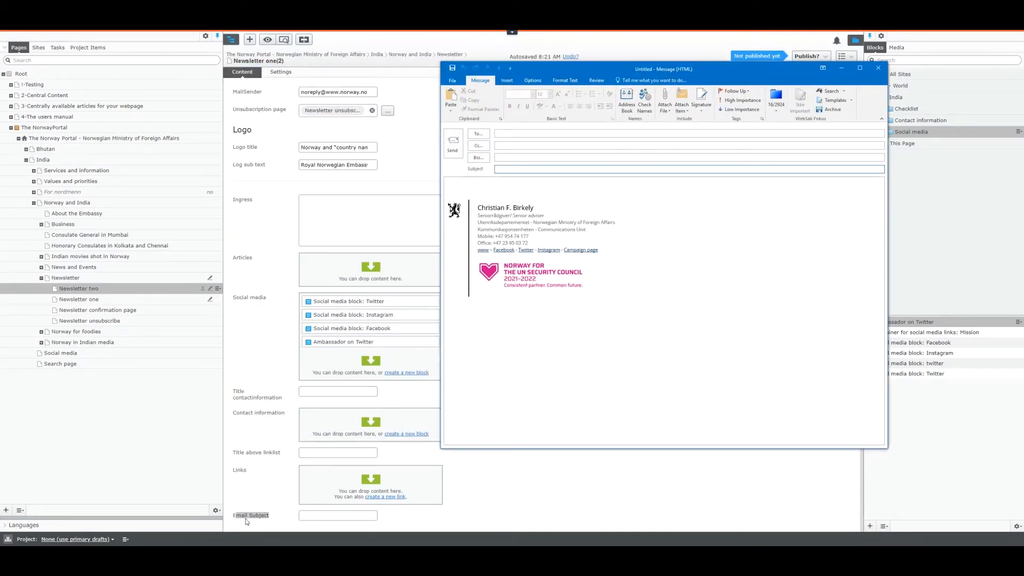
Step: Enter placeholder text 'sfgsdfgsdfg' in the newsletter's Email Subject field
{"action": "left_click", "coordinate": [314, 514]}
{"action": "key", "text": "alt+Tab"}
{"action": "type", "text": "sfdgsdfgsdfg"}
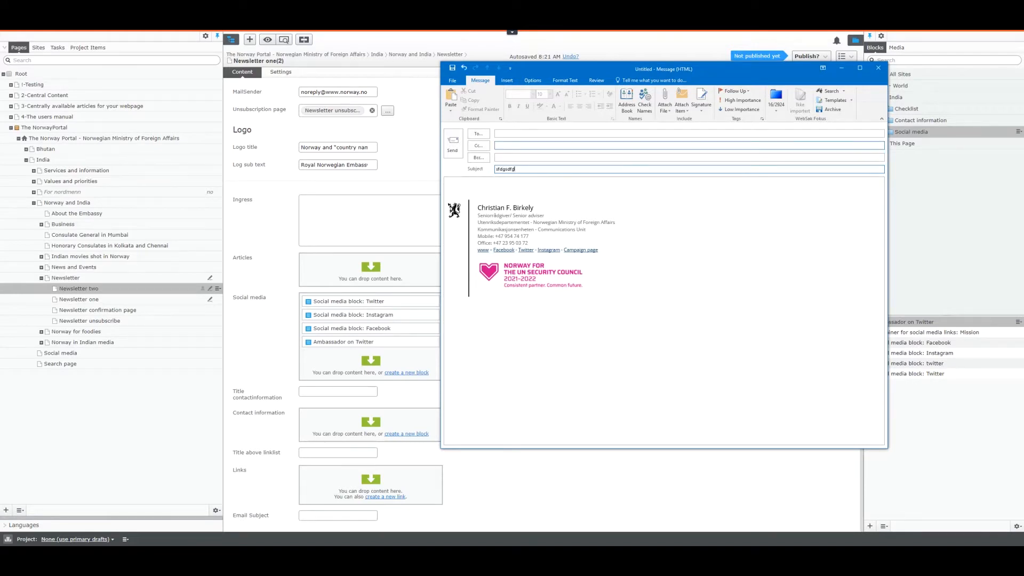
{"action": "left_click", "coordinate": [348, 516]}
{"action": "type", "text": "sfgsdfgsdfg"}
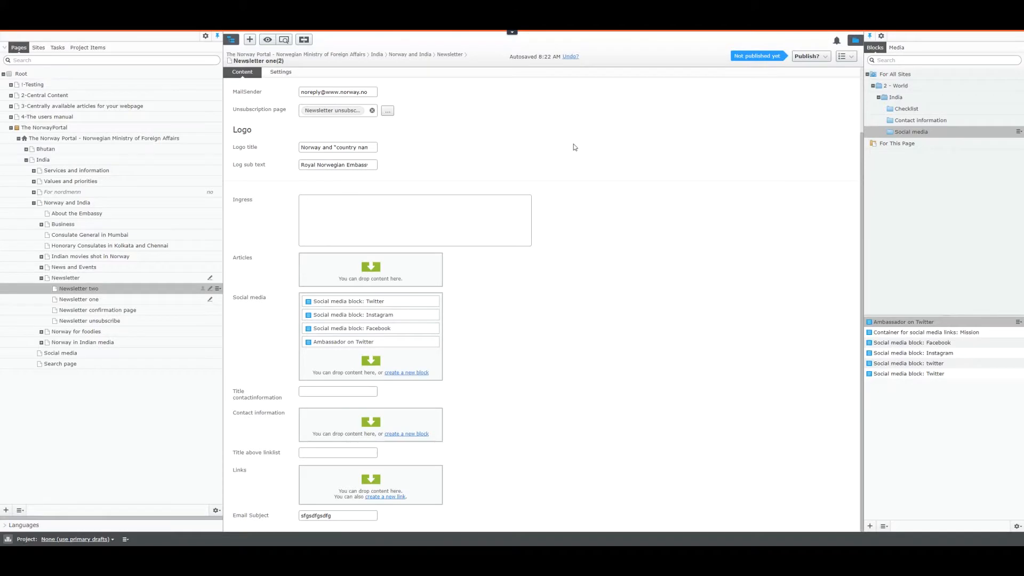
Step: Switch Newsletter two from its current view back to On-Page Editing
{"action": "scroll", "coordinate": [575, 147], "scroll_direction": "up", "scroll_amount": 2}
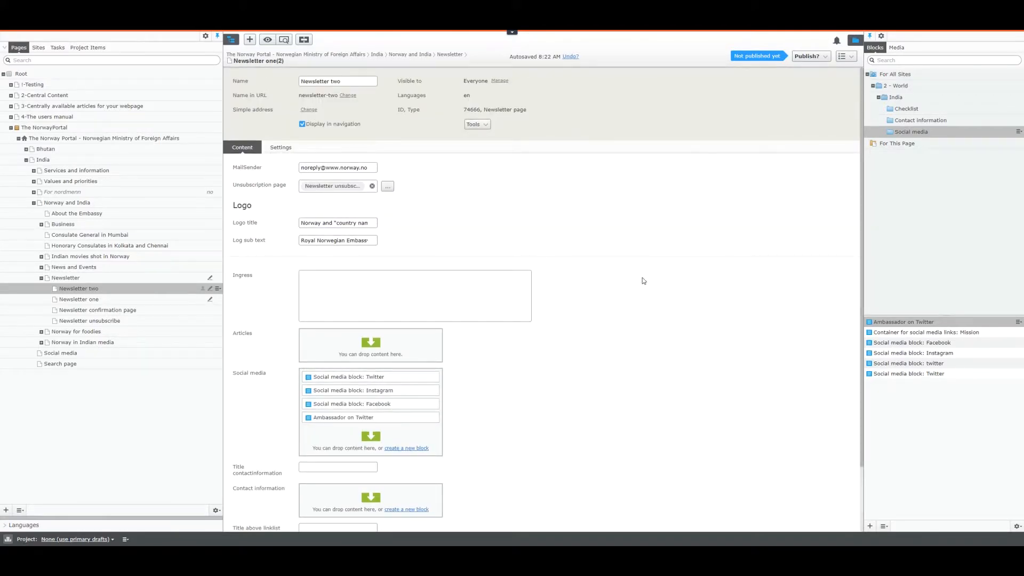
{"action": "scroll", "coordinate": [642, 280], "scroll_direction": "down", "scroll_amount": 2}
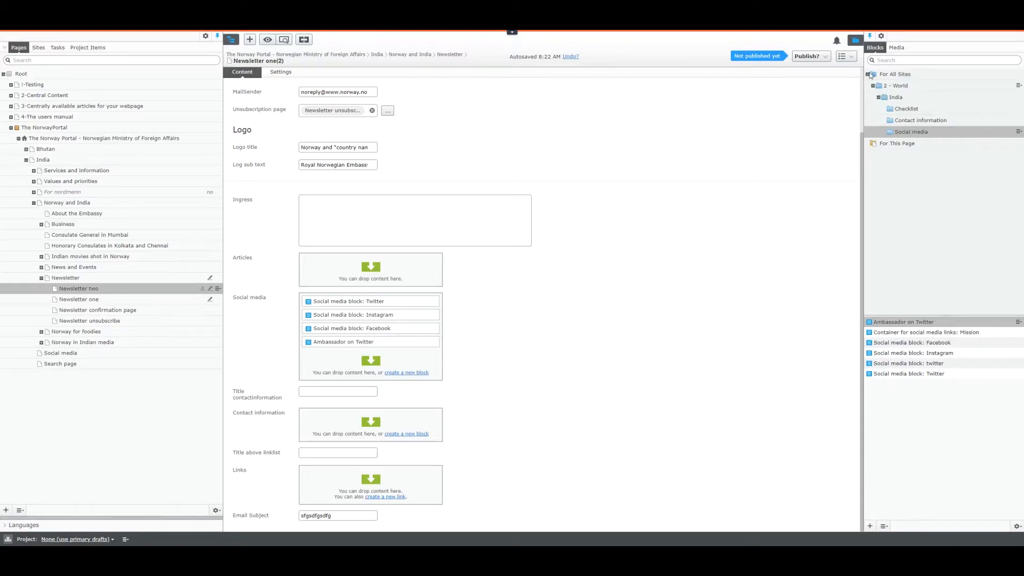
{"action": "left_click", "coordinate": [849, 58]}
{"action": "left_click", "coordinate": [859, 86]}
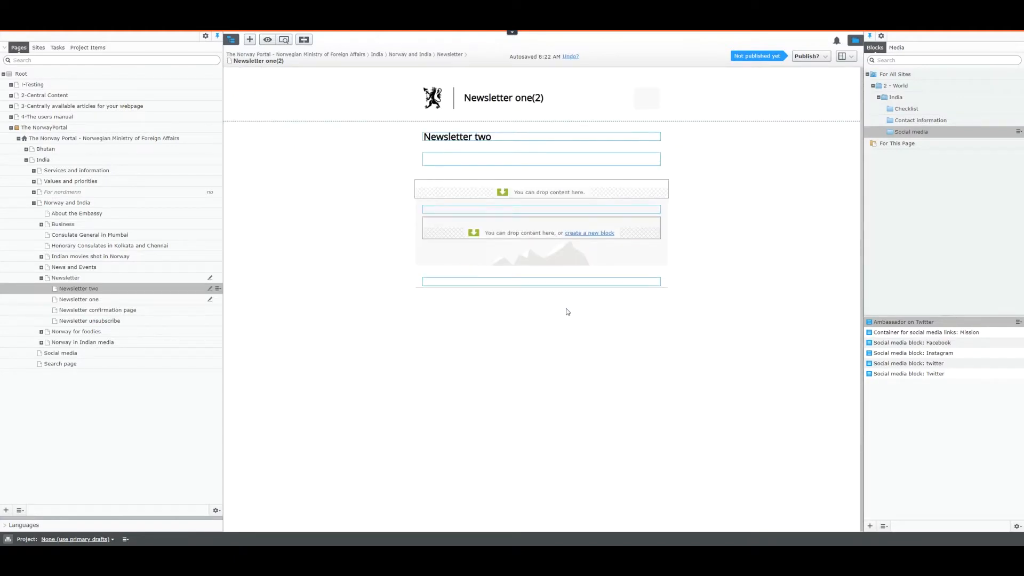
{"action": "left_click", "coordinate": [798, 58]}
Step: Publish Newsletter two's changes, then show the Select view dropdown
{"action": "left_click", "coordinate": [796, 104]}
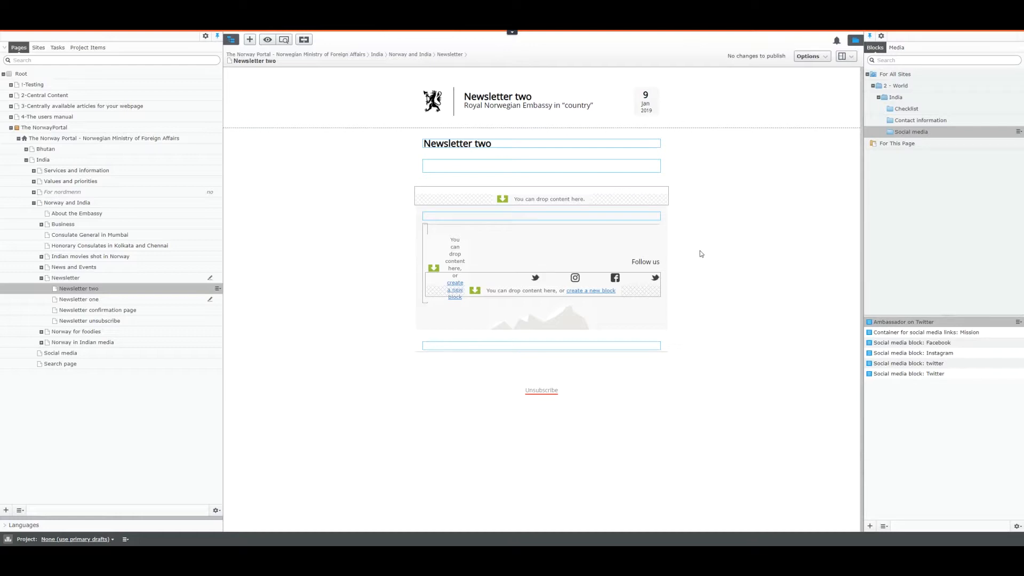
{"action": "left_click", "coordinate": [842, 56]}
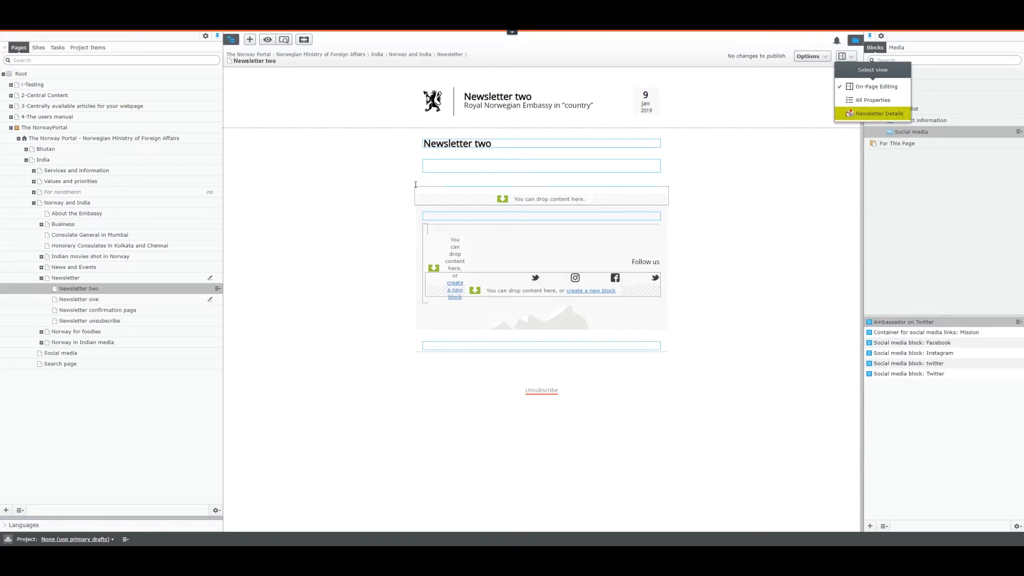
Step: Rename Newsletter two to 'base' and publish it
{"action": "left_click", "coordinate": [79, 290]}
{"action": "scroll", "coordinate": [404, 150], "scroll_direction": "up", "scroll_amount": 2}
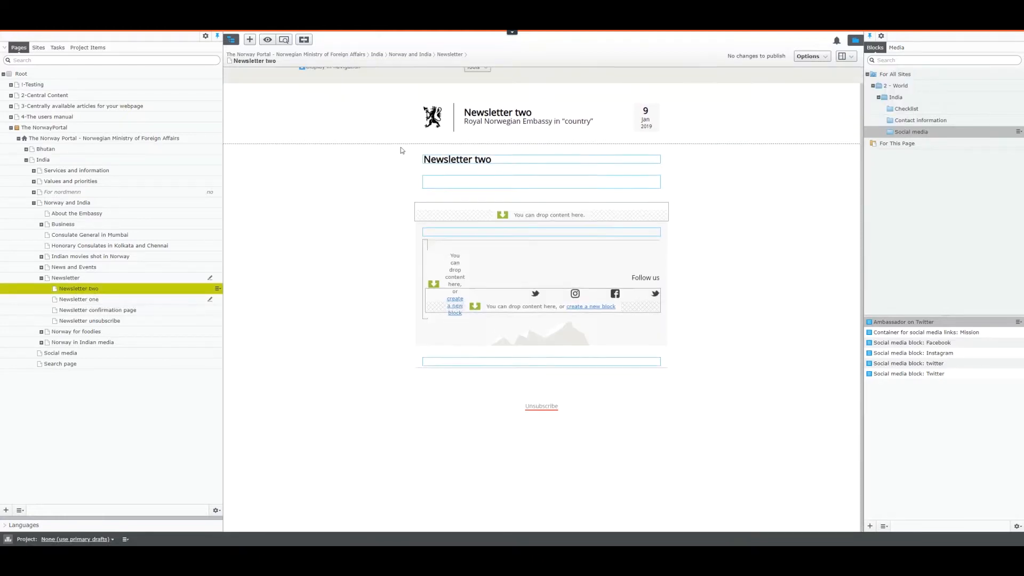
{"action": "left_click_drag", "start_coordinate": [354, 81], "coordinate": [146, 63]}
{"action": "type", "text": "bas"}
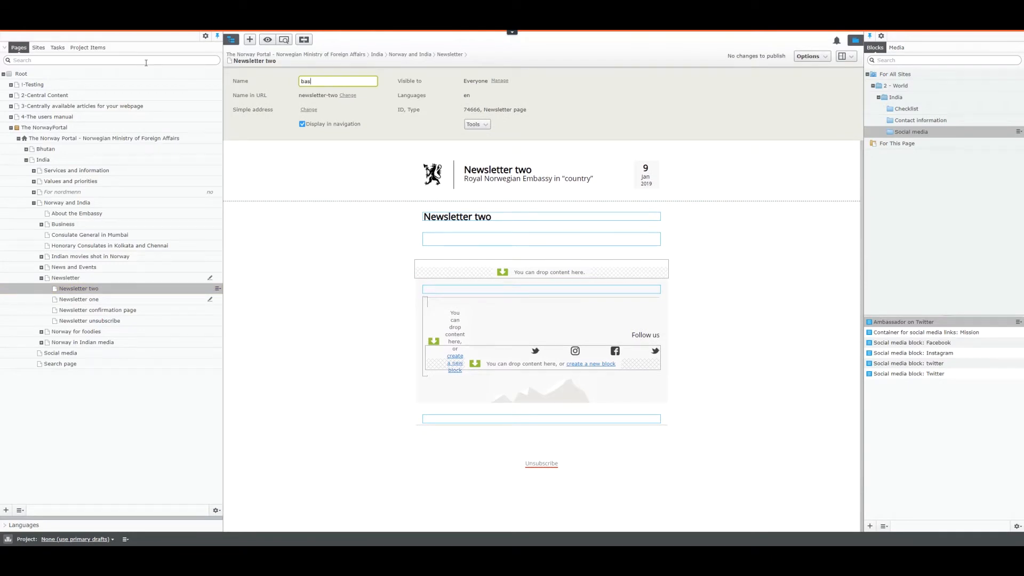
{"action": "type", "text": "e"}
{"action": "key", "text": "Return"}
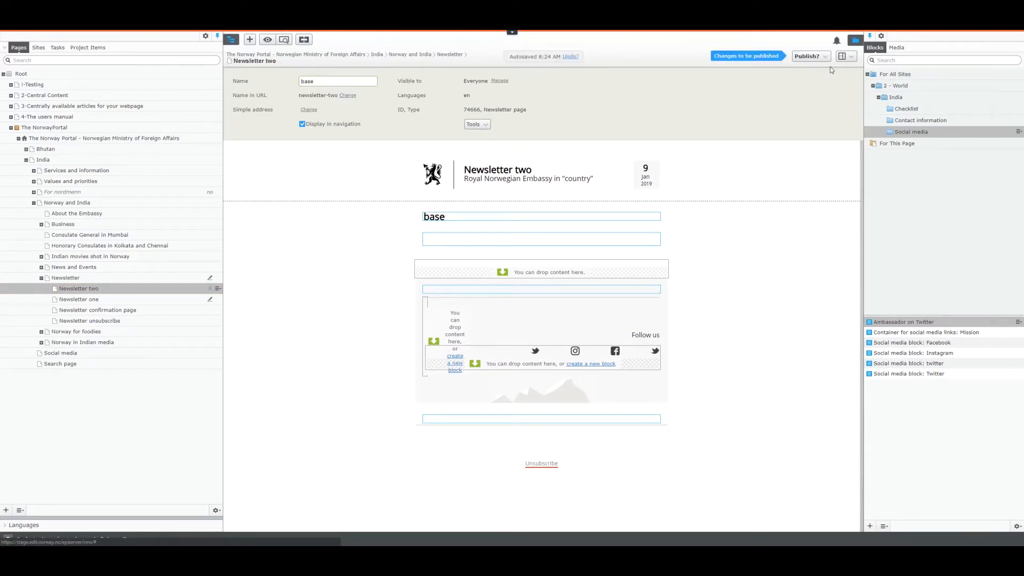
{"action": "left_click", "coordinate": [809, 57]}
{"action": "left_click", "coordinate": [760, 92]}
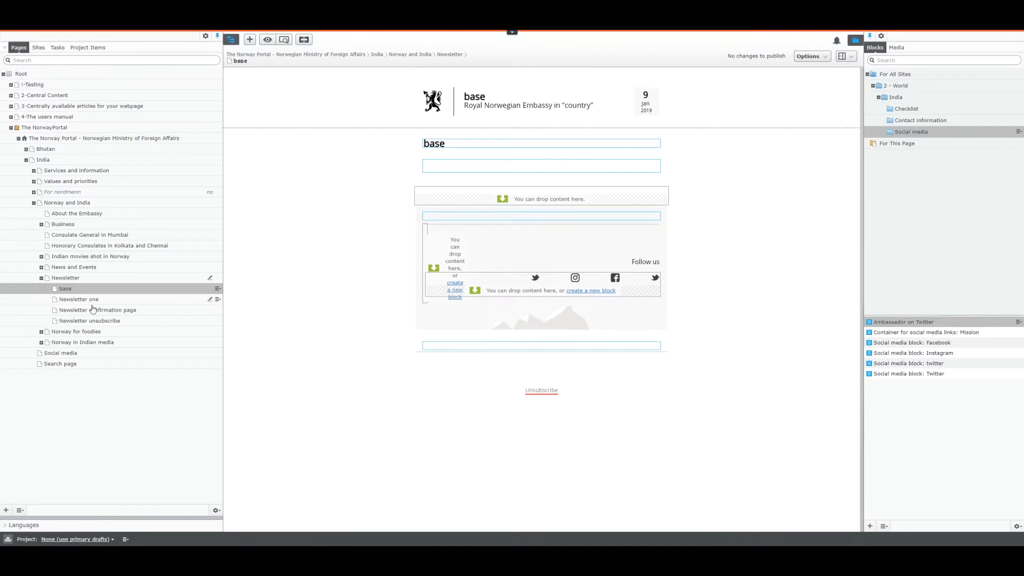
Step: Move Newsletter one to the trash
{"action": "left_click", "coordinate": [218, 301]}
{"action": "left_click", "coordinate": [239, 350]}
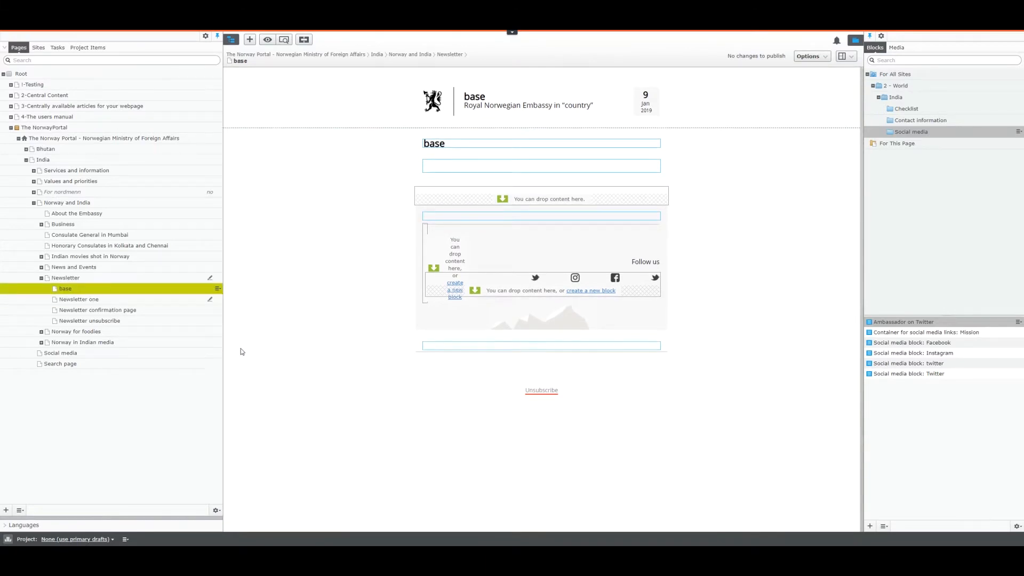
{"action": "left_click", "coordinate": [585, 322]}
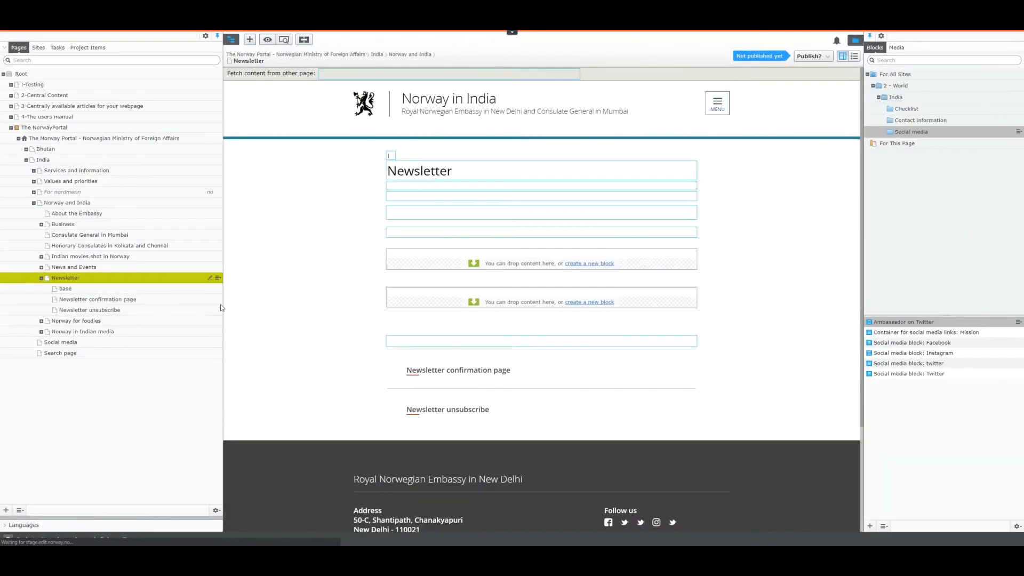
Step: Open the Manage Expiration and Archiving settings for the base page
{"action": "left_click", "coordinate": [173, 289]}
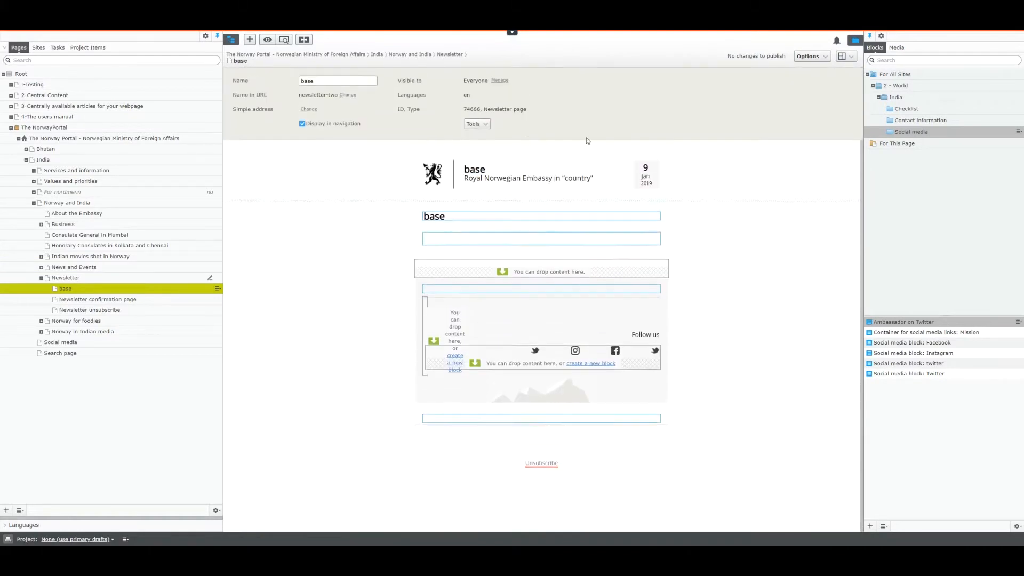
{"action": "left_click", "coordinate": [476, 124]}
{"action": "left_click", "coordinate": [480, 147]}
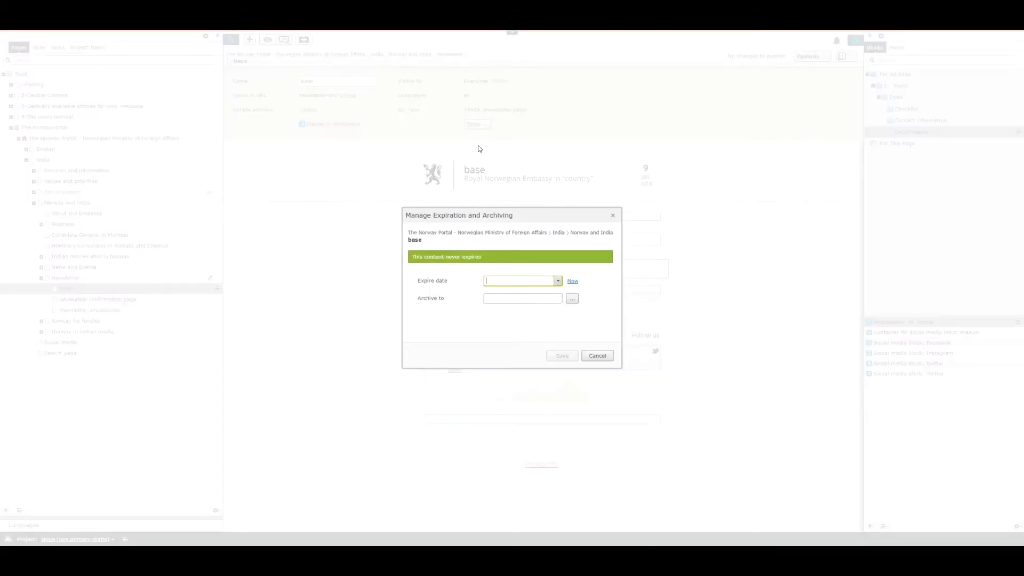
Step: Set base's expire date to Now and save, then copy base and paste it under Newsletter
{"action": "left_click", "coordinate": [572, 282]}
{"action": "left_click", "coordinate": [561, 356]}
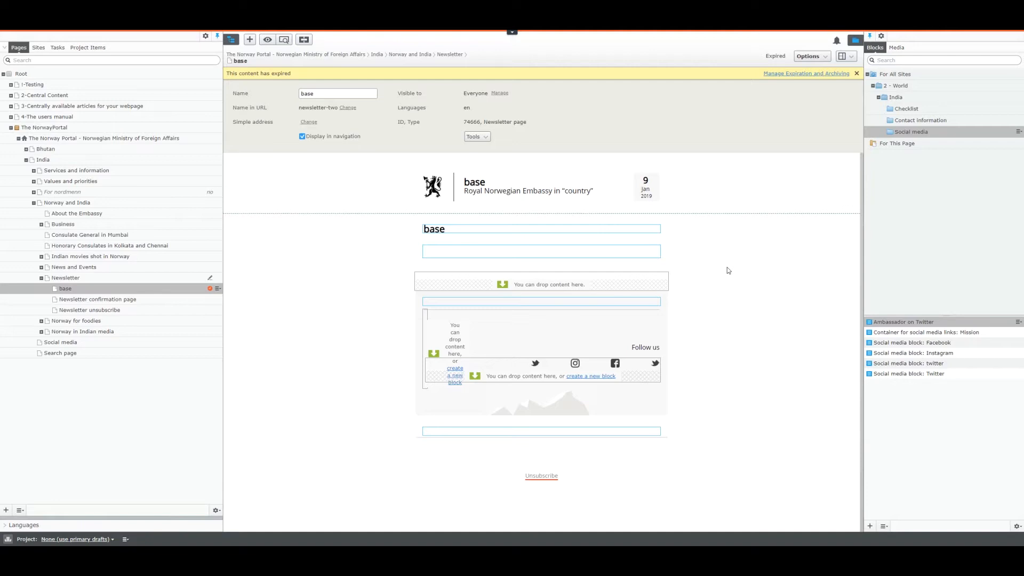
{"action": "left_click", "coordinate": [217, 288]}
{"action": "left_click", "coordinate": [234, 314]}
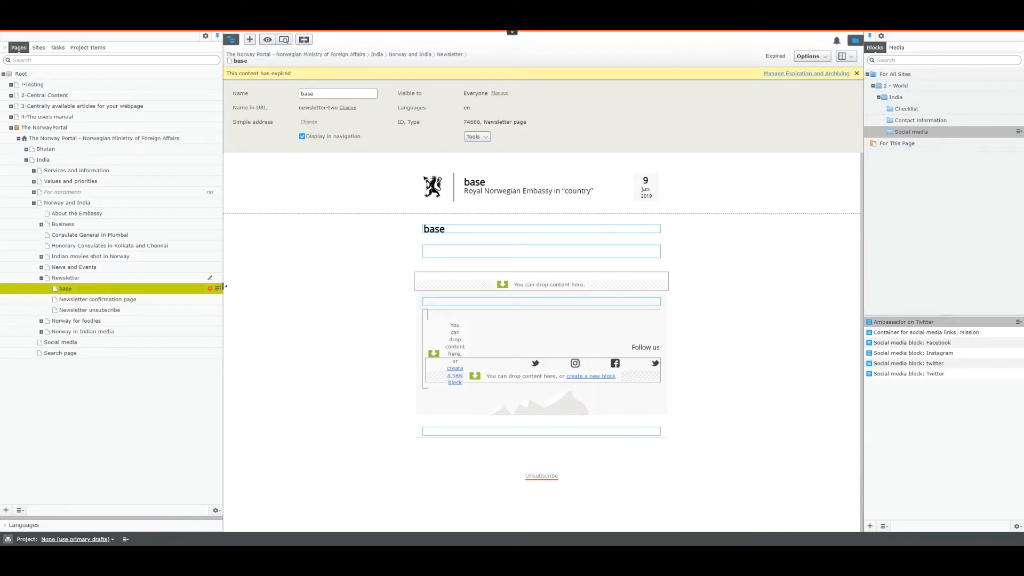
{"action": "left_click", "coordinate": [217, 278]}
{"action": "left_click", "coordinate": [235, 314]}
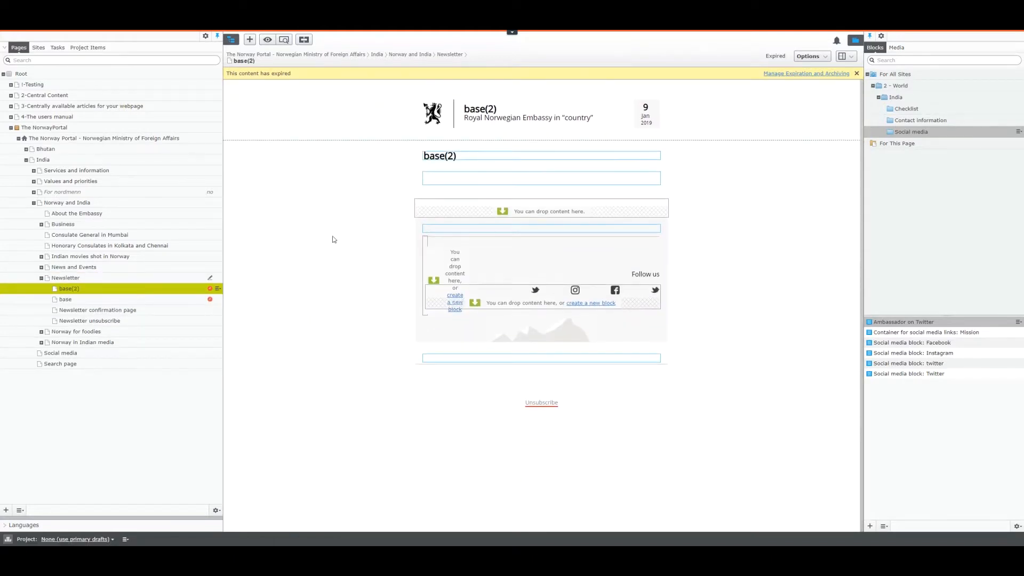
Step: Remove base(2)'s expiration date and save it as never expiring
{"action": "left_click", "coordinate": [486, 138]}
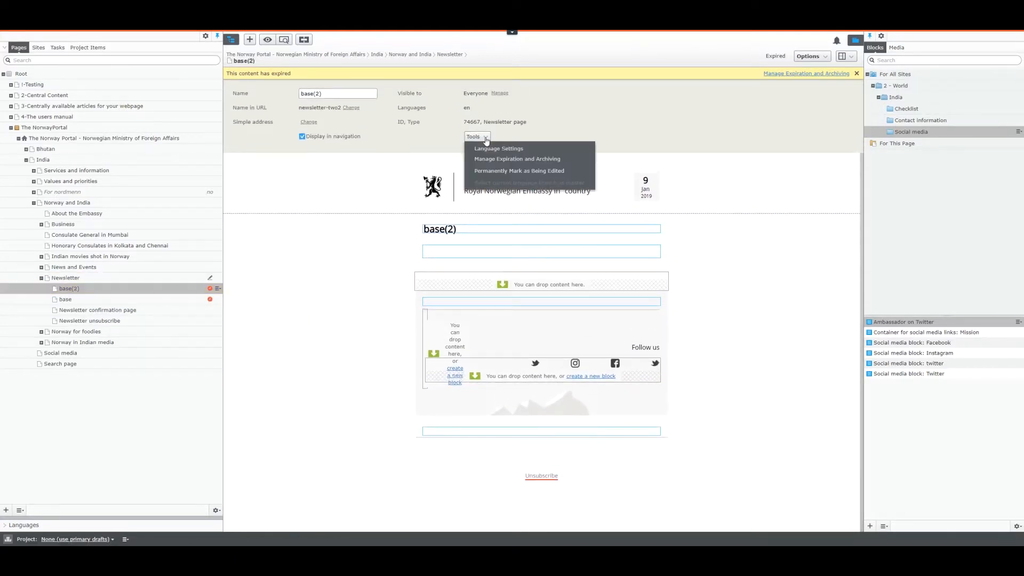
{"action": "left_click", "coordinate": [520, 159]}
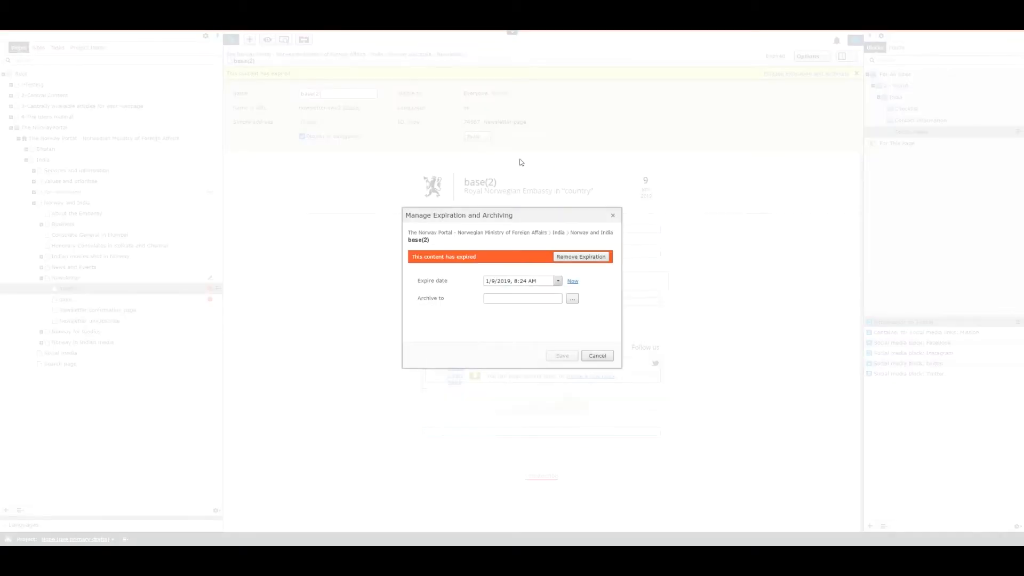
{"action": "left_click", "coordinate": [583, 258]}
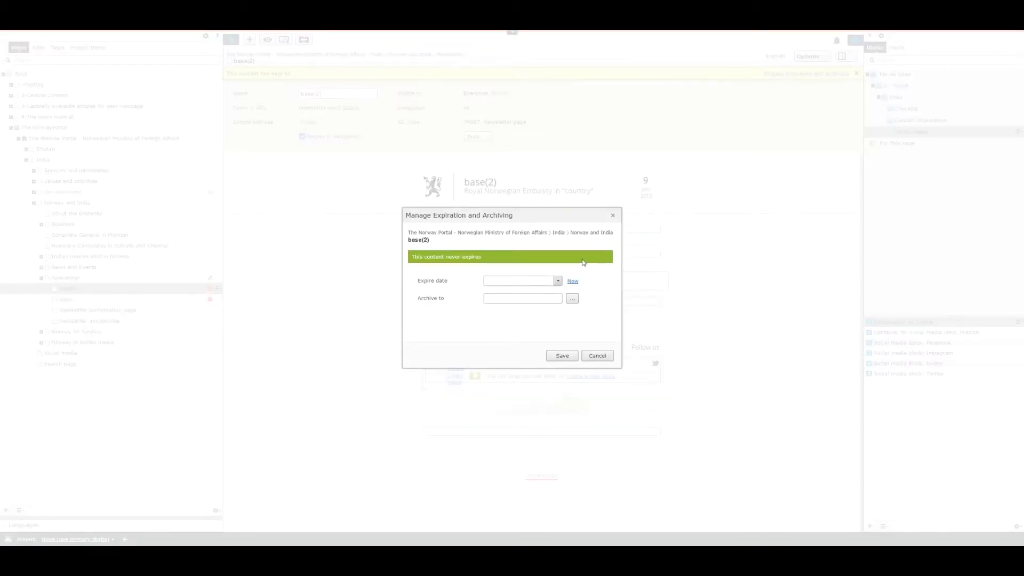
{"action": "left_click", "coordinate": [562, 357]}
Step: Rename base(2) to 'Newsletter One!' with URL name newsletter-one, and publish it
{"action": "left_click_drag", "start_coordinate": [327, 83], "coordinate": [250, 92]}
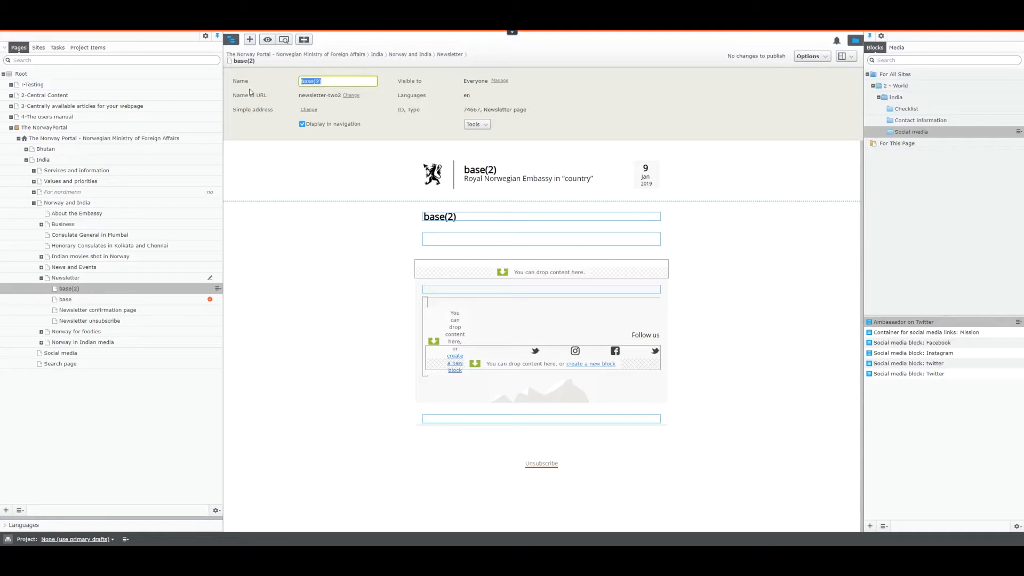
{"action": "type", "text": "Newsletter One!"}
{"action": "left_click", "coordinate": [346, 97]}
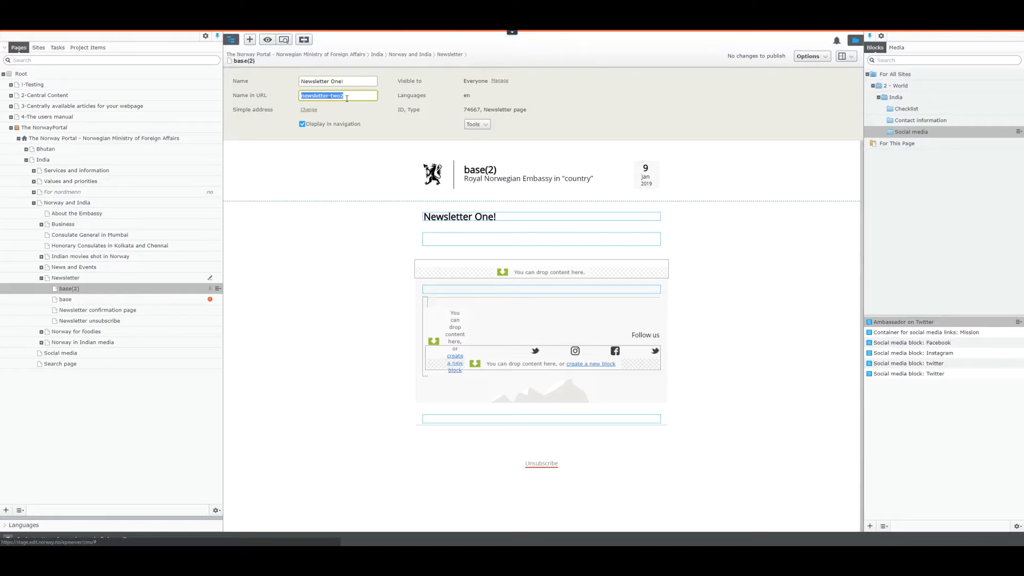
{"action": "type", "text": "newsletter-t"}
{"action": "key", "text": "BackSpace"}
{"action": "type", "text": "one"}
{"action": "left_click", "coordinate": [385, 240]}
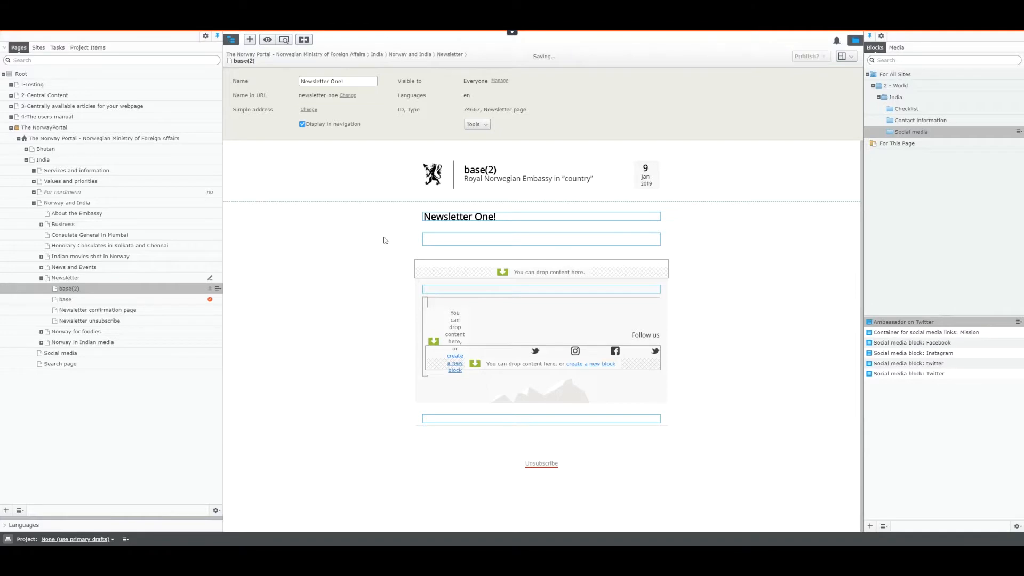
{"action": "left_click", "coordinate": [752, 56]}
{"action": "left_click", "coordinate": [790, 101]}
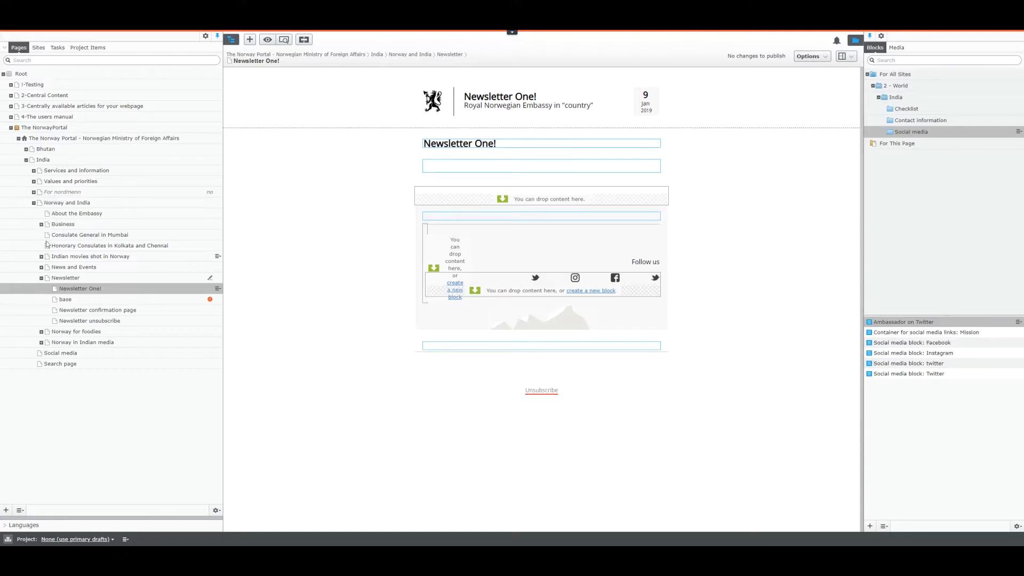
Step: Add Doing business in India, Balakrishnudu 2017, Santhu Straight Forward 2016 and Premam 2016 to Articles
{"action": "left_click", "coordinate": [42, 225]}
{"action": "left_click_drag", "start_coordinate": [79, 238], "coordinate": [447, 209]}
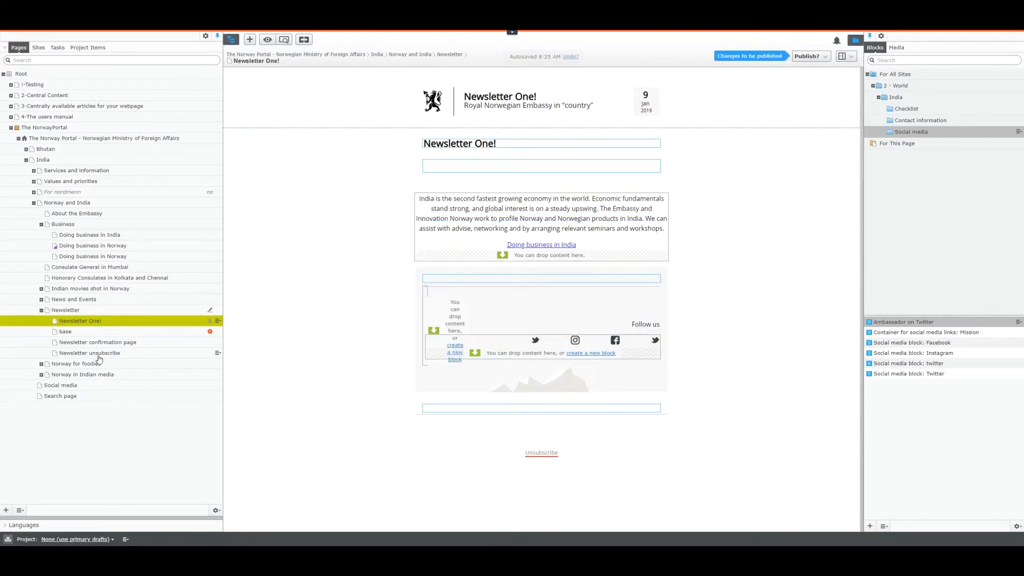
{"action": "left_click", "coordinate": [41, 288]}
{"action": "left_click_drag", "start_coordinate": [73, 300], "coordinate": [485, 255]}
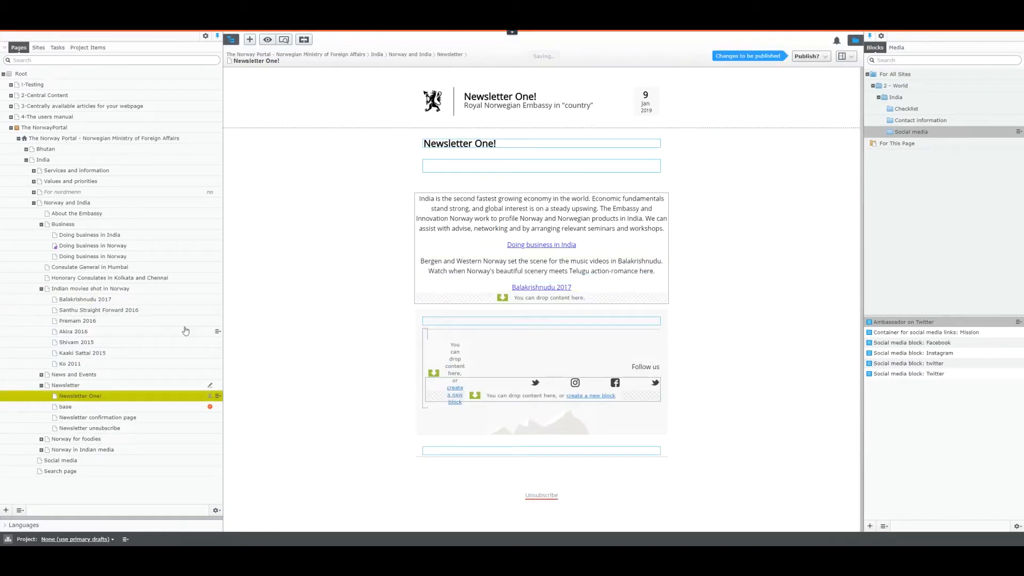
{"action": "left_click_drag", "start_coordinate": [85, 311], "coordinate": [382, 330]}
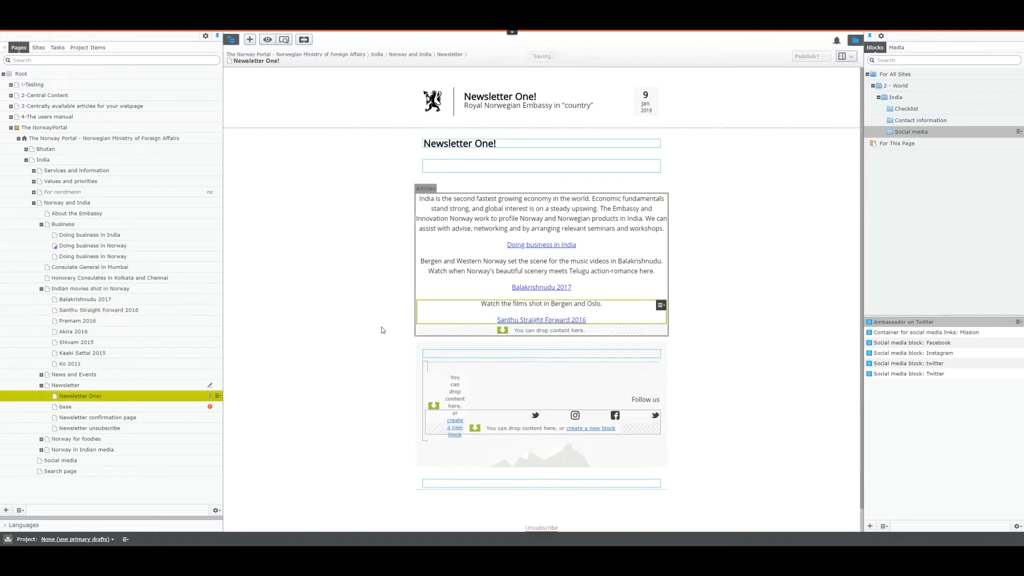
{"action": "left_click_drag", "start_coordinate": [82, 321], "coordinate": [445, 328]}
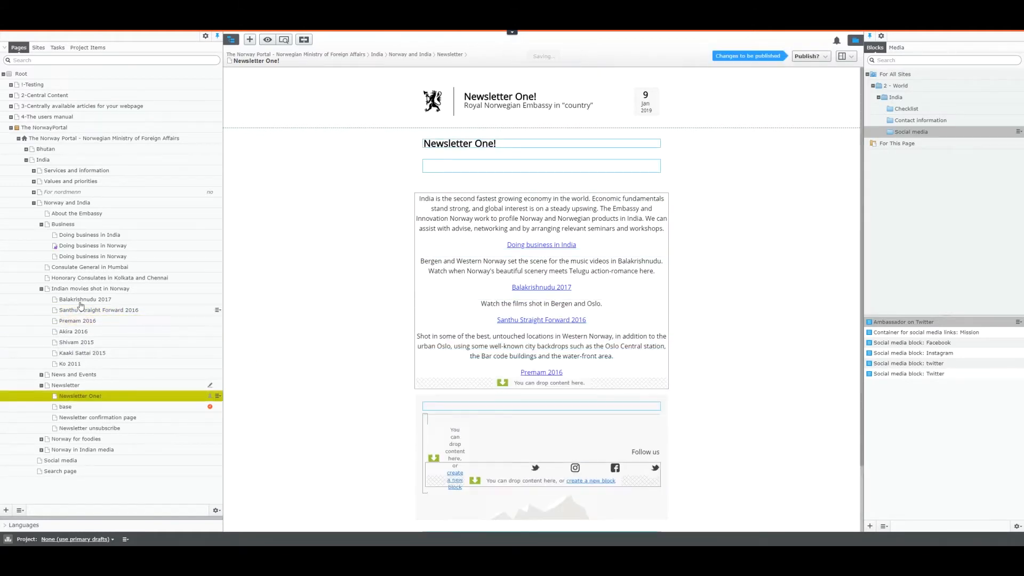
Step: Add Mumbai news items Utlysning praktikantstillinger and Back in The Ring to the Articles area
{"action": "left_click", "coordinate": [41, 288]}
{"action": "left_click", "coordinate": [41, 299]}
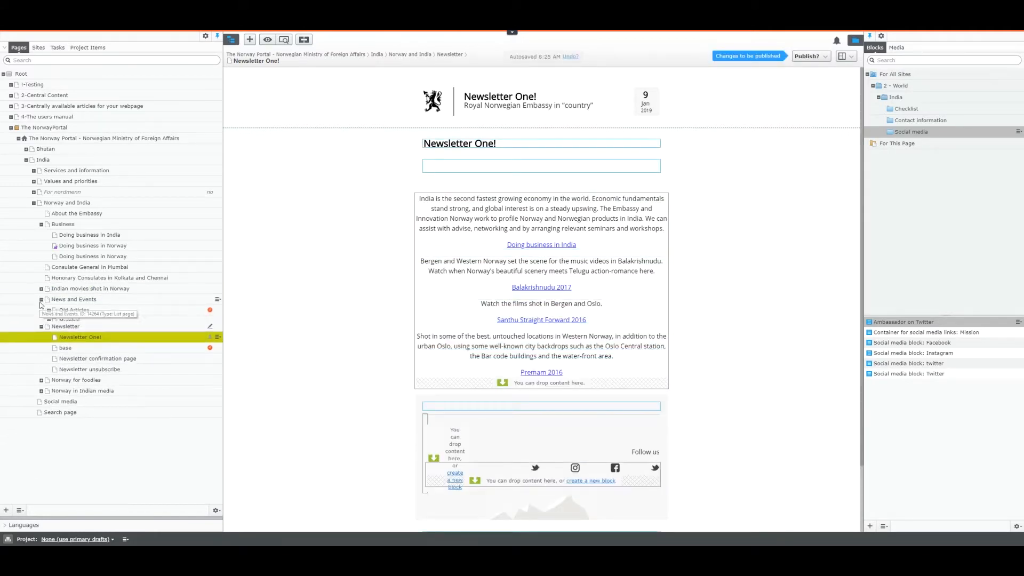
{"action": "left_click", "coordinate": [48, 321]}
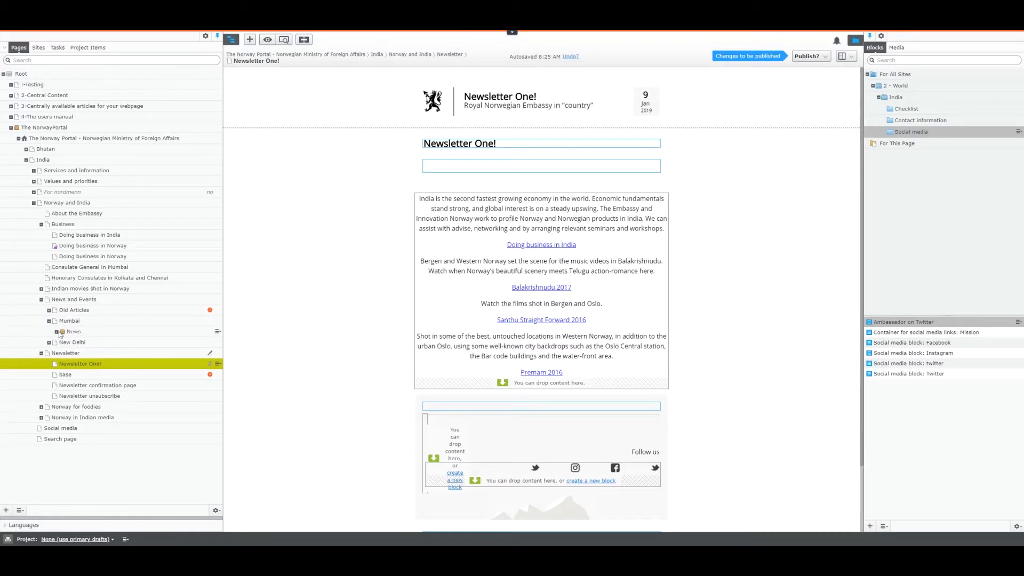
{"action": "left_click_drag", "start_coordinate": [90, 357], "coordinate": [447, 394]}
{"action": "left_click_drag", "start_coordinate": [152, 396], "coordinate": [474, 407]}
Step: Collapse the Mumbai and Business branches and expand Values and priorities in the page tree
{"action": "scroll", "coordinate": [337, 441], "scroll_direction": "down", "scroll_amount": 3}
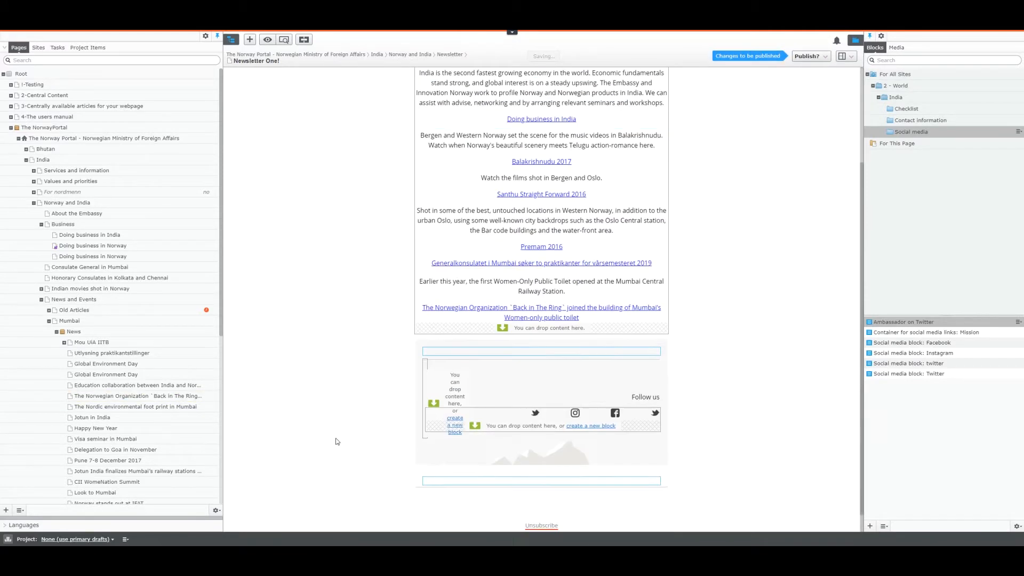
{"action": "left_click_drag", "start_coordinate": [112, 406], "coordinate": [447, 309]}
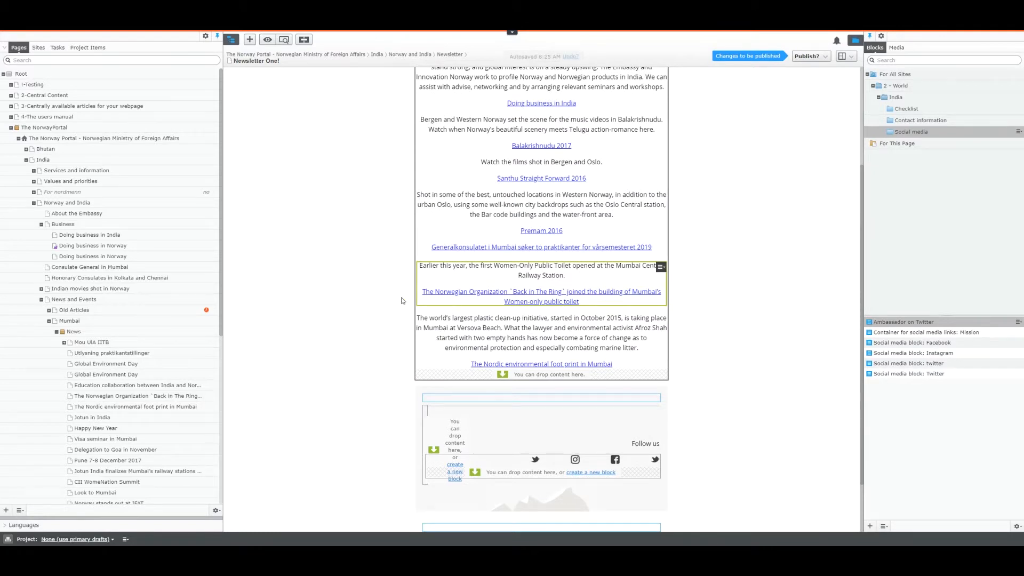
{"action": "scroll", "coordinate": [403, 301], "scroll_direction": "up", "scroll_amount": 1}
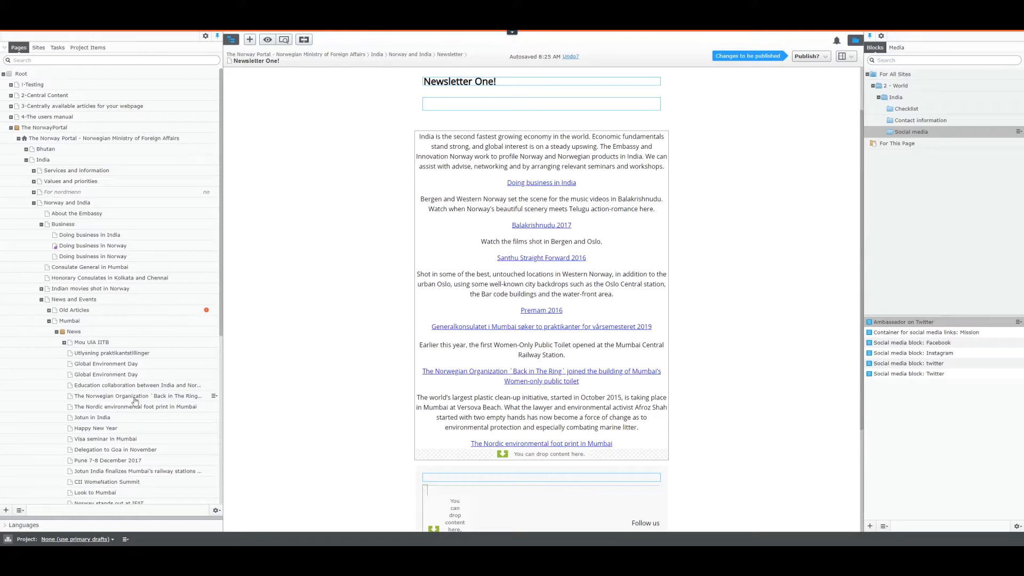
{"action": "scroll", "coordinate": [136, 402], "scroll_direction": "down", "scroll_amount": 3}
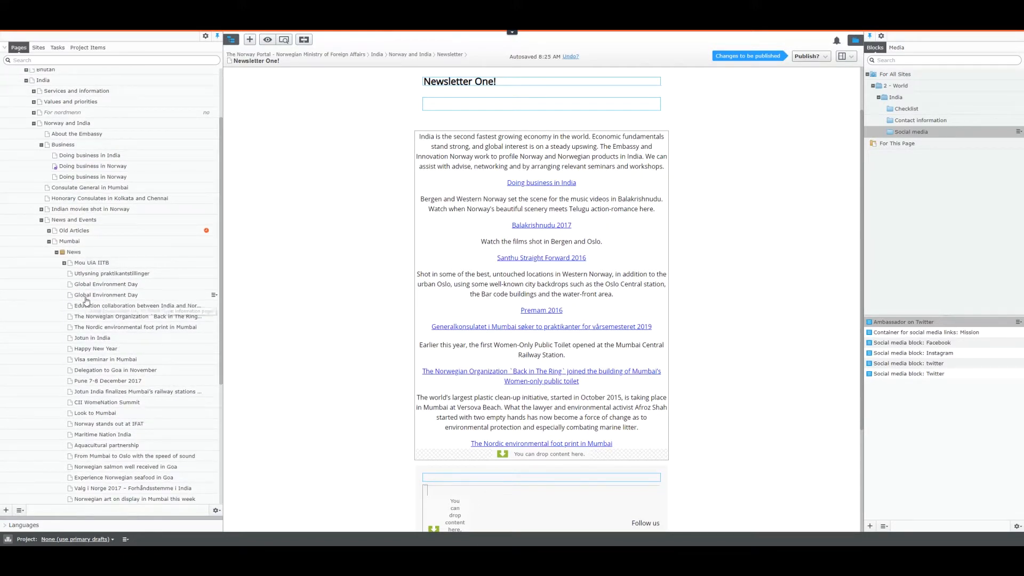
{"action": "left_click", "coordinate": [49, 241]}
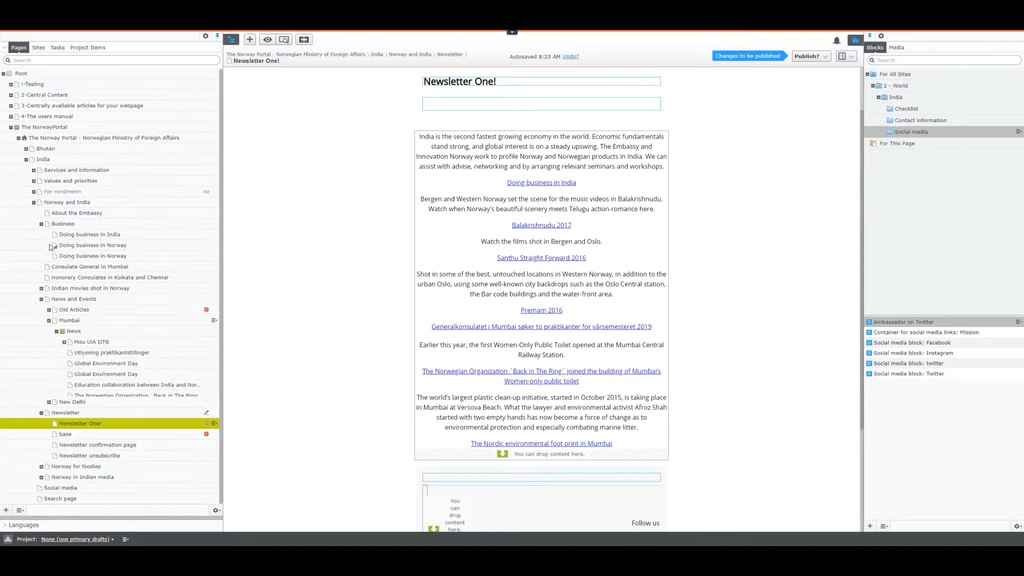
{"action": "left_click", "coordinate": [34, 182]}
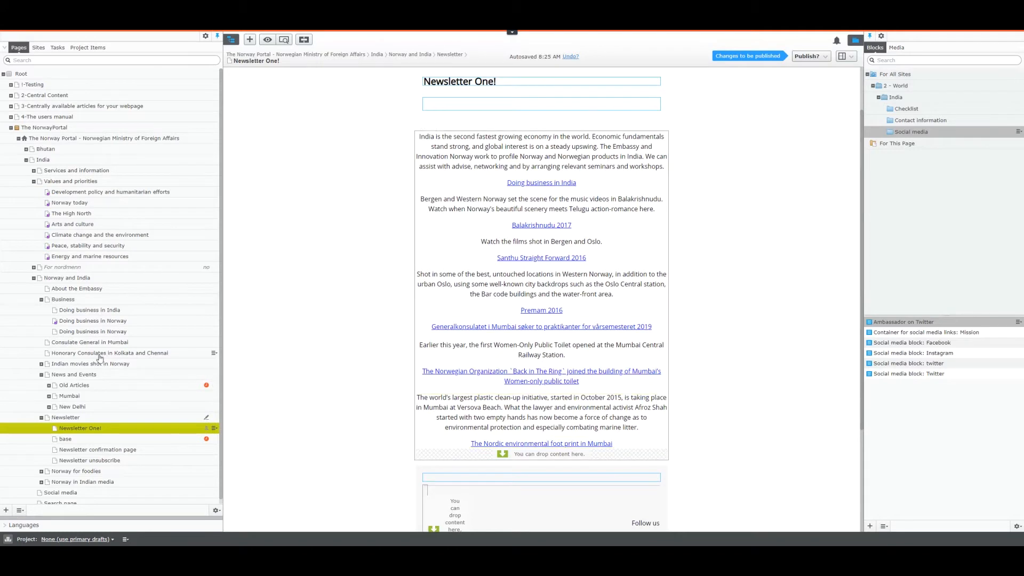
{"action": "scroll", "coordinate": [96, 357], "scroll_direction": "down", "scroll_amount": 1}
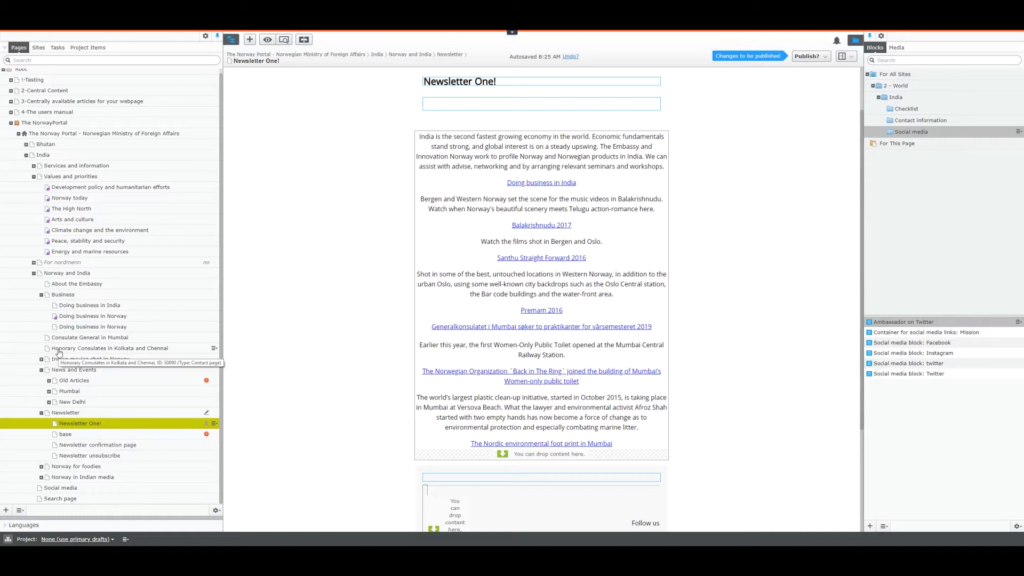
{"action": "left_click", "coordinate": [41, 295]}
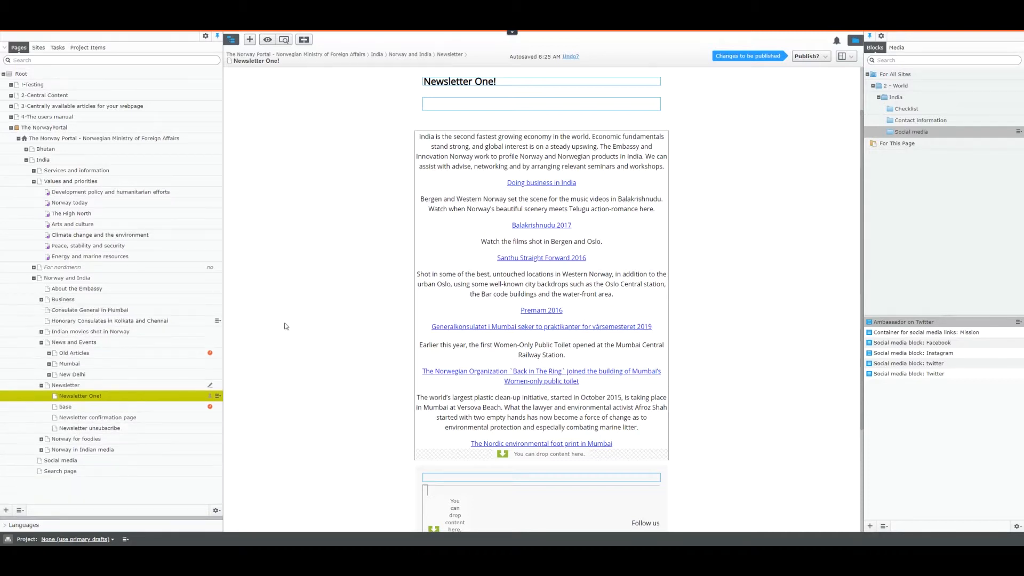
{"action": "left_click", "coordinate": [813, 57]}
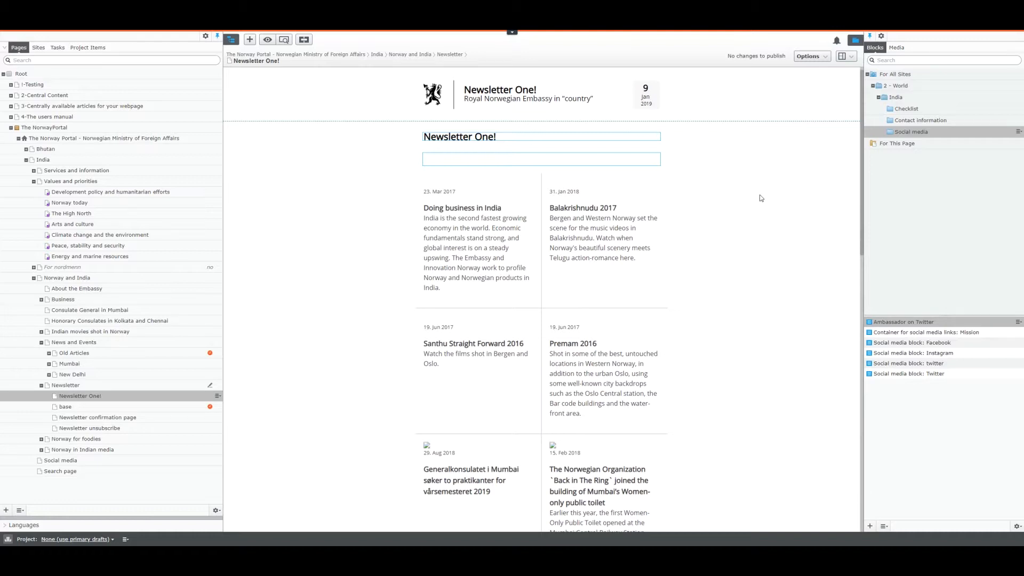
Step: Scroll through Newsletter One!'s published articles, from Doing business in India to the Mumbai news
{"action": "scroll", "coordinate": [760, 197], "scroll_direction": "down", "scroll_amount": 3}
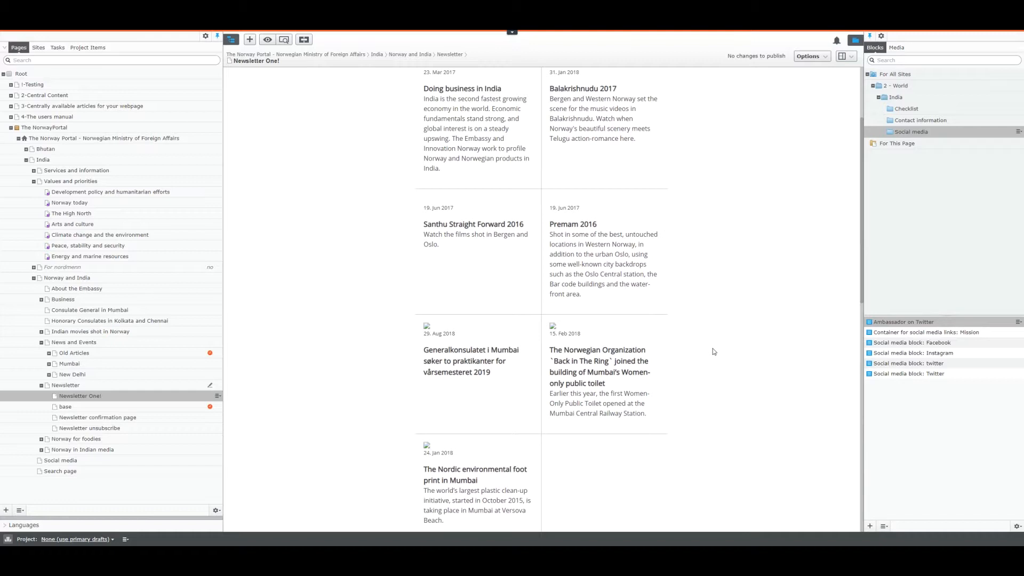
{"action": "scroll", "coordinate": [712, 348], "scroll_direction": "up", "scroll_amount": 3}
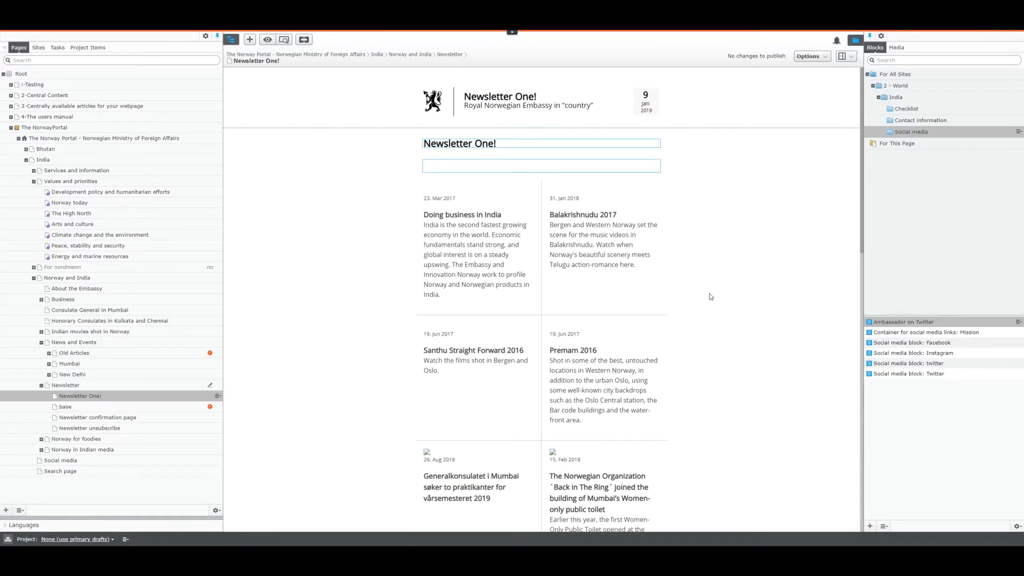
Step: Enter 'ingress - hello and welcome' as Newsletter One!'s ingress and publish the change
{"action": "left_click", "coordinate": [608, 169]}
{"action": "type", "text": "ingress - hel"}
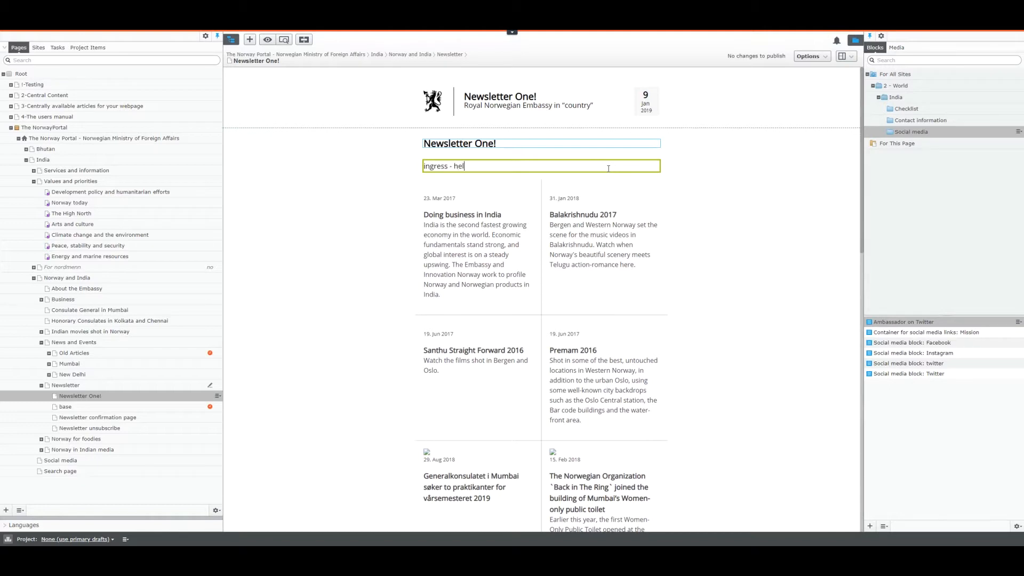
{"action": "type", "text": "lo and welcome"}
{"action": "left_click", "coordinate": [719, 213]}
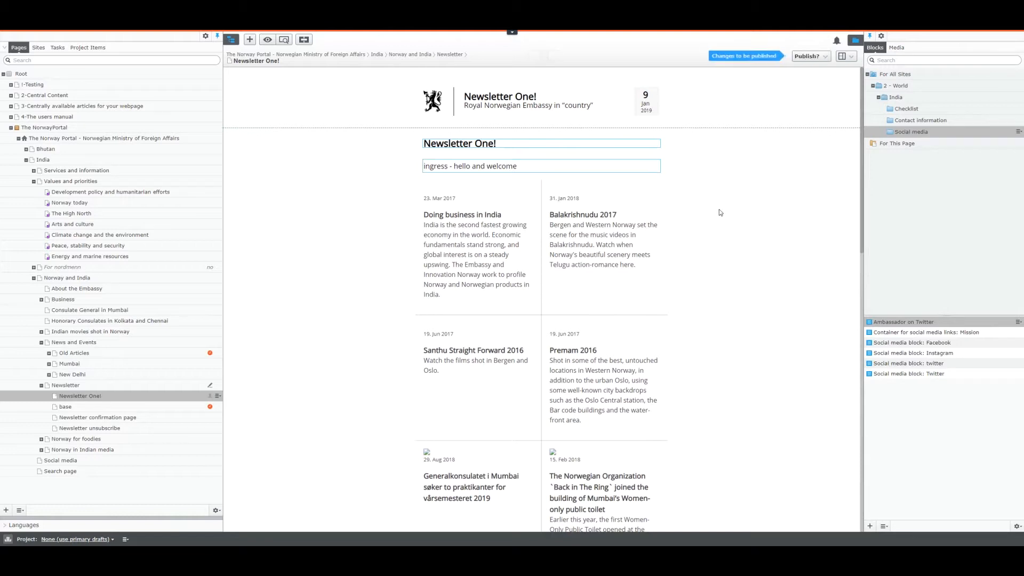
{"action": "left_click", "coordinate": [810, 56]}
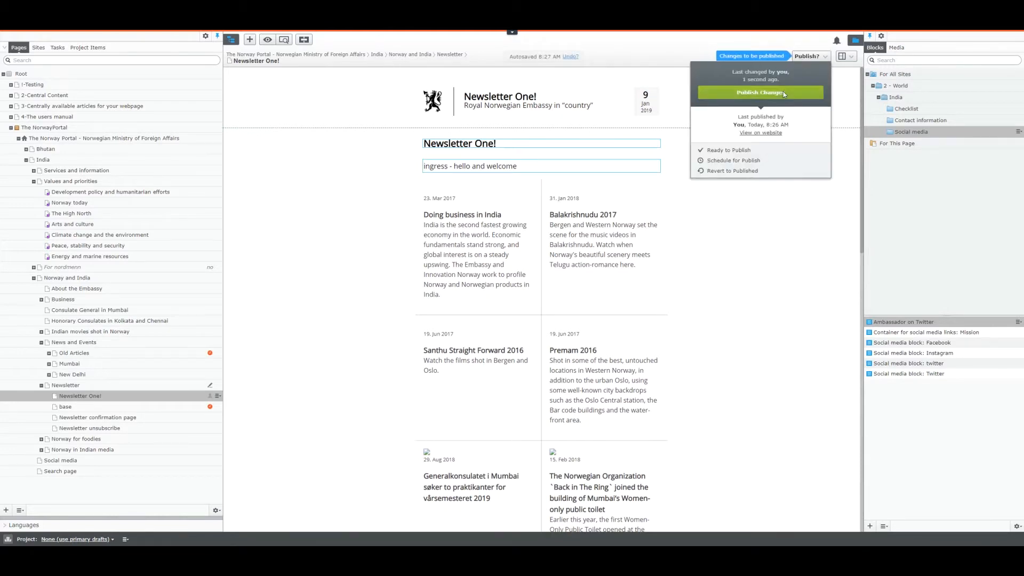
{"action": "left_click", "coordinate": [783, 91]}
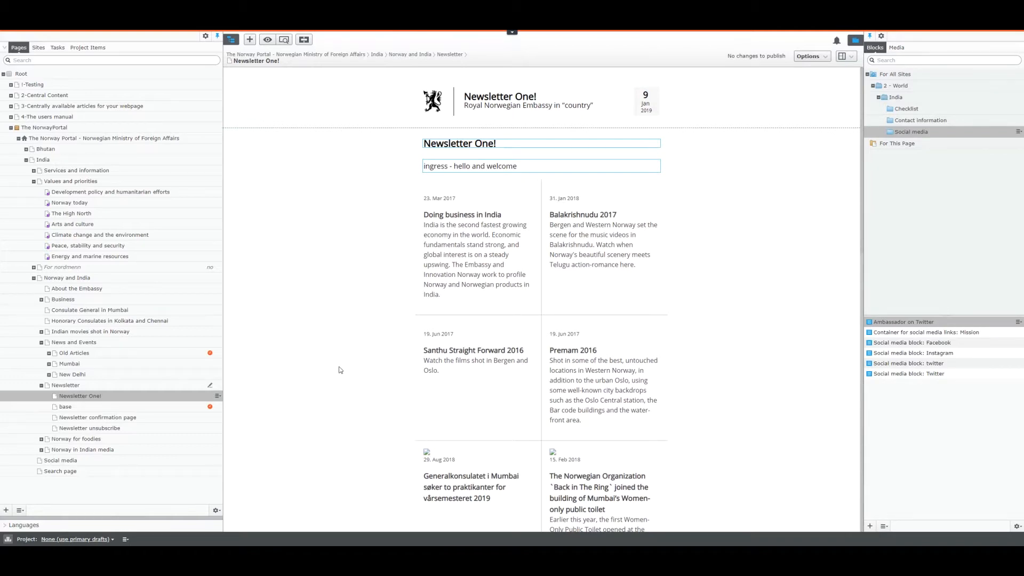
Step: Look through Newsletter One!'s All Properties form, then switch to the Newsletter Details view
{"action": "scroll", "coordinate": [339, 370], "scroll_direction": "down", "scroll_amount": 1}
{"action": "scroll", "coordinate": [339, 369], "scroll_direction": "up", "scroll_amount": 1}
{"action": "left_click", "coordinate": [852, 57]}
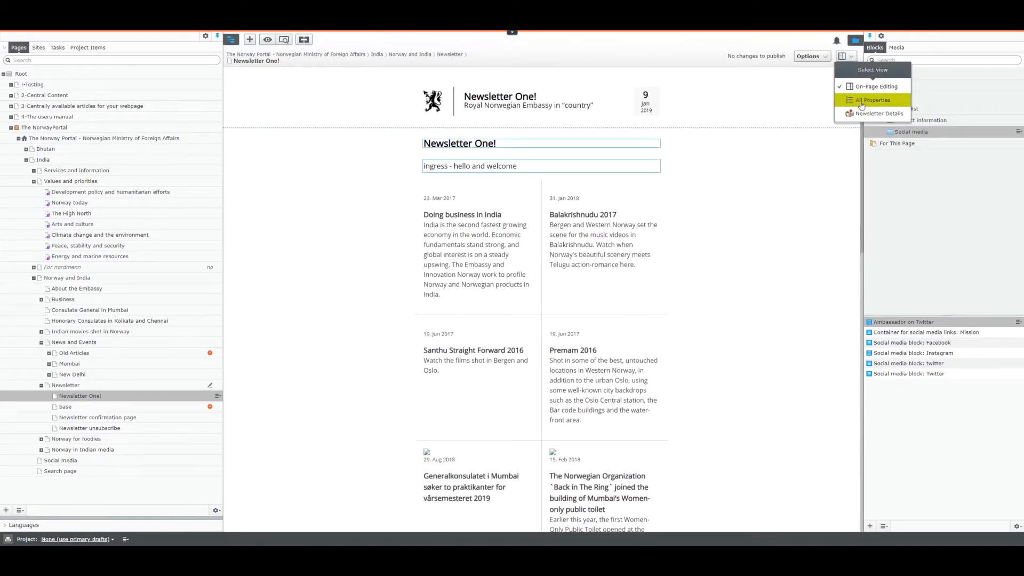
{"action": "left_click", "coordinate": [858, 110]}
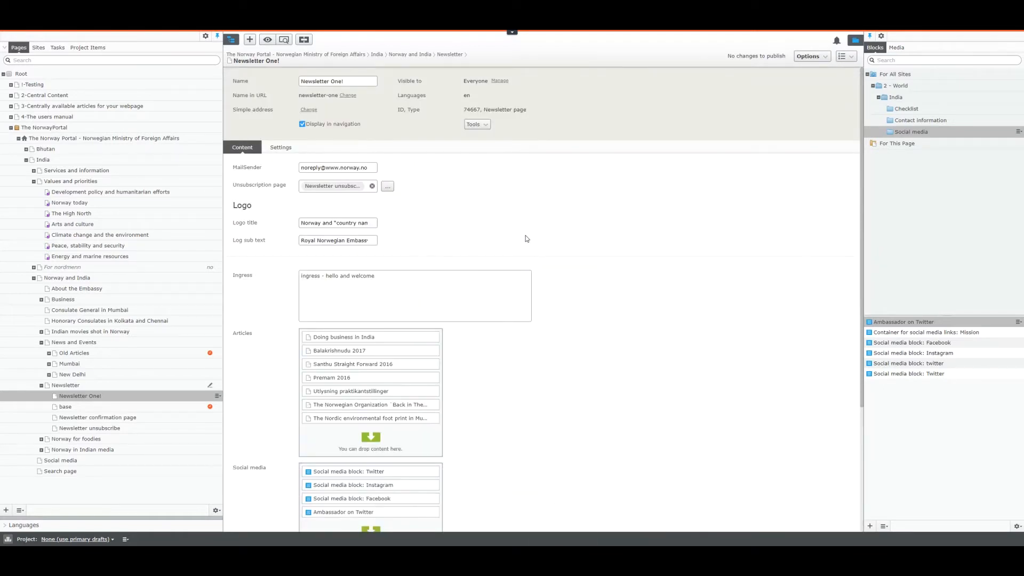
{"action": "scroll", "coordinate": [527, 238], "scroll_direction": "down", "scroll_amount": 3}
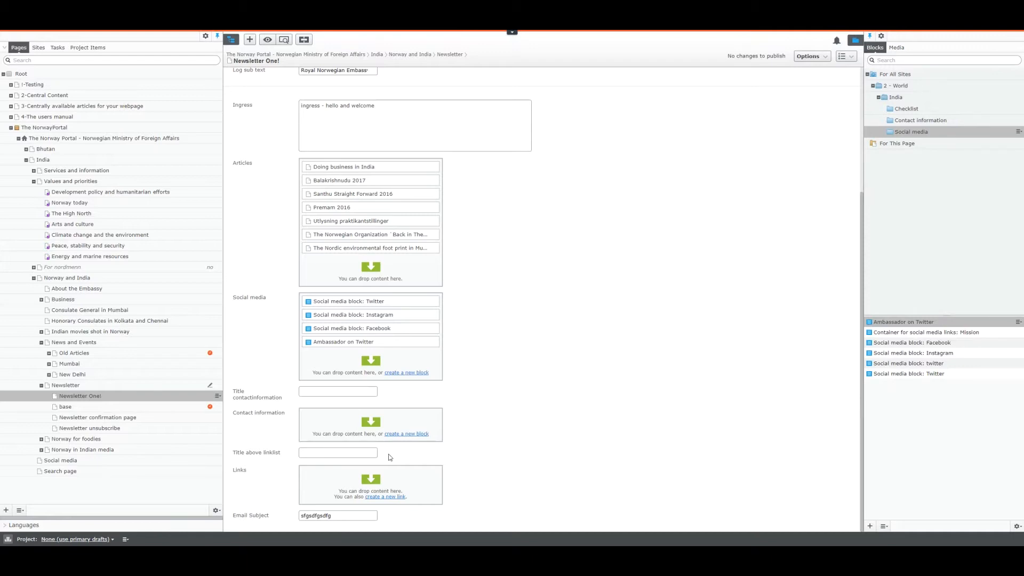
{"action": "scroll", "coordinate": [555, 298], "scroll_direction": "up", "scroll_amount": 3}
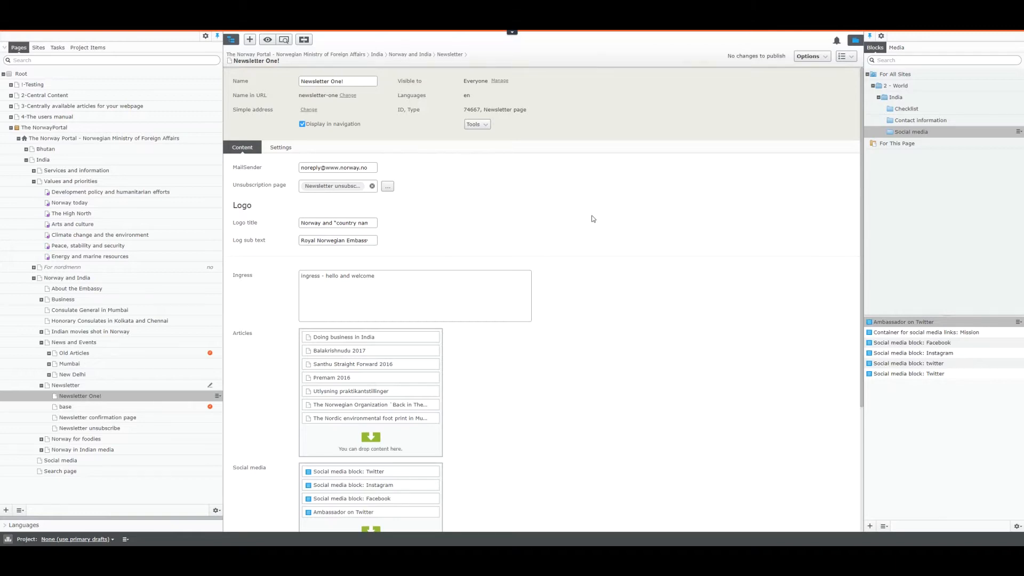
{"action": "left_click", "coordinate": [847, 57]}
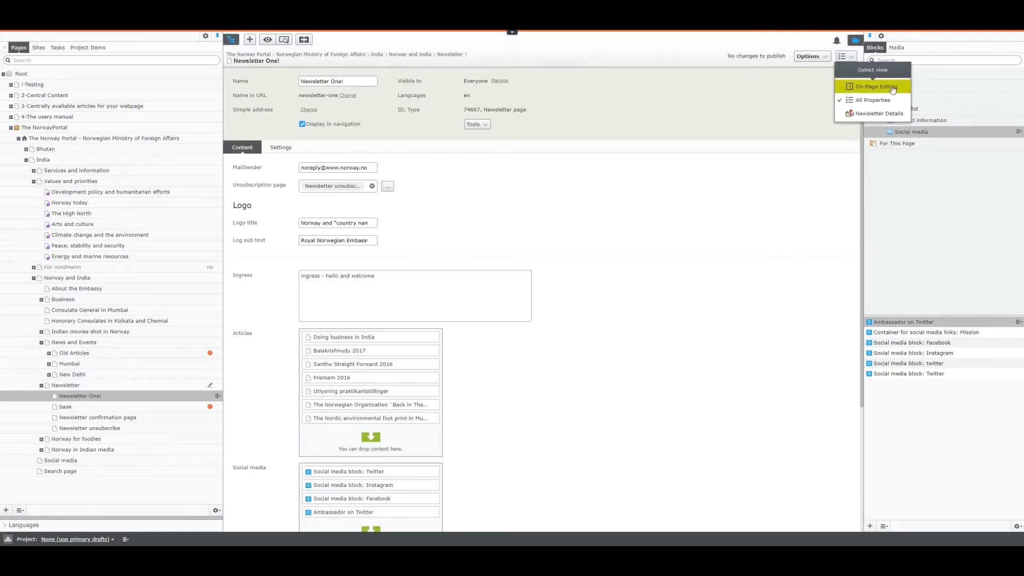
{"action": "left_click", "coordinate": [871, 114]}
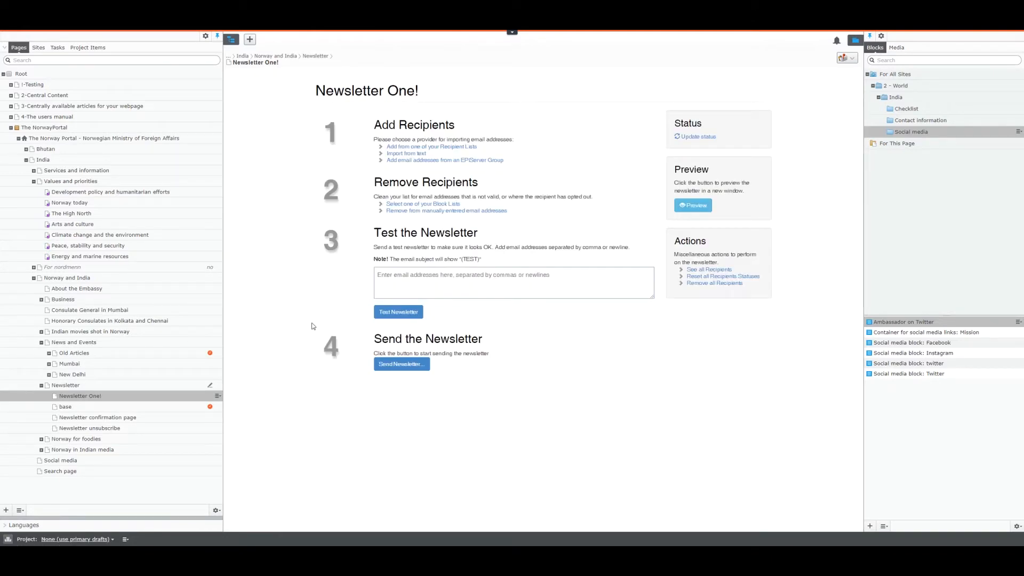
Step: Refresh Newsletter One!'s send status and confirm it reads Editing, then point out the Test the Newsletter step
{"action": "left_click", "coordinate": [695, 136]}
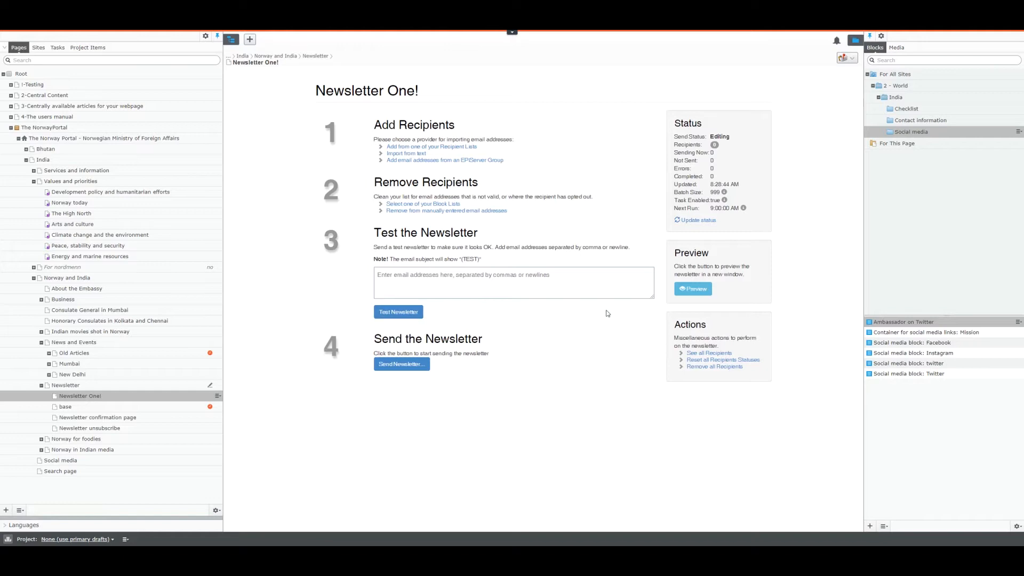
{"action": "left_click_drag", "start_coordinate": [374, 232], "coordinate": [495, 233]}
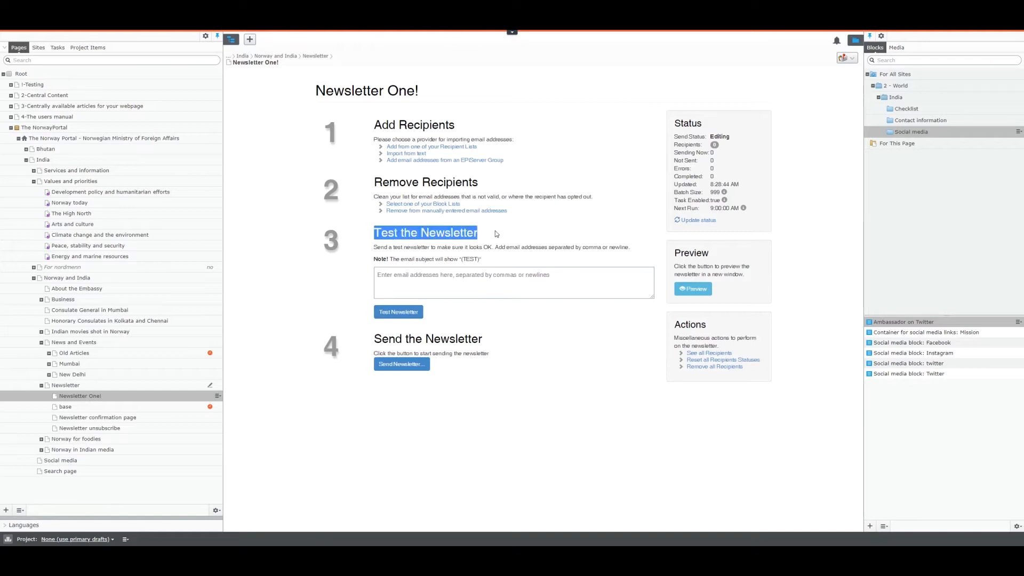
{"action": "left_click", "coordinate": [427, 276]}
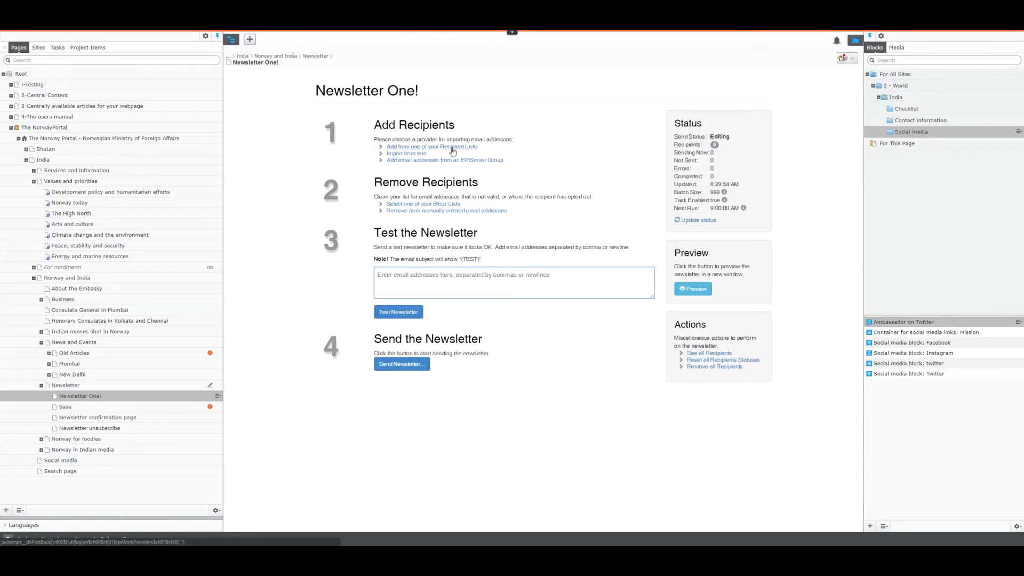
Step: Add the India recipient list to Newsletter One!, importing 1495 email addresses
{"action": "left_click", "coordinate": [404, 147]}
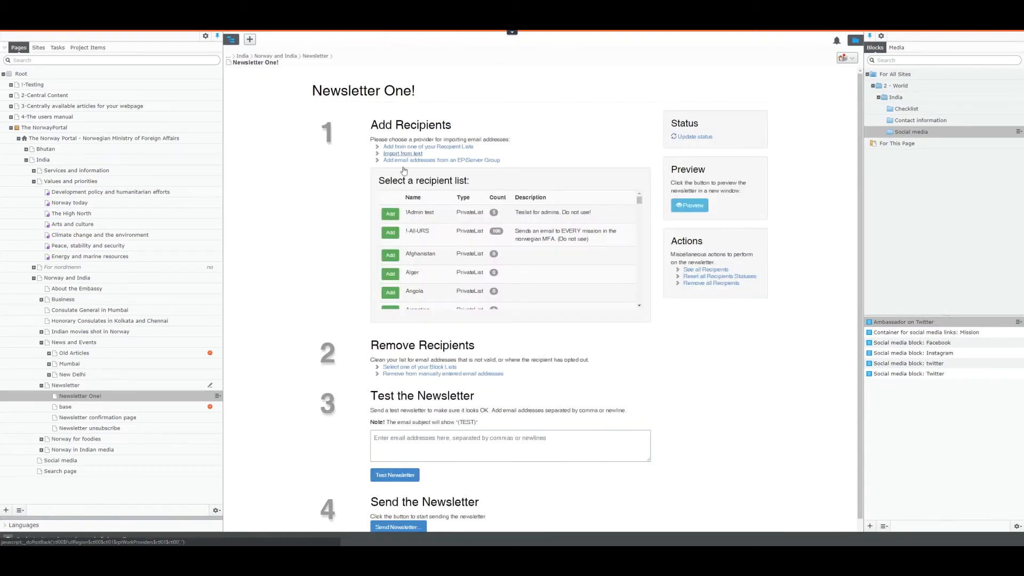
{"action": "scroll", "coordinate": [543, 232], "scroll_direction": "down", "scroll_amount": 8}
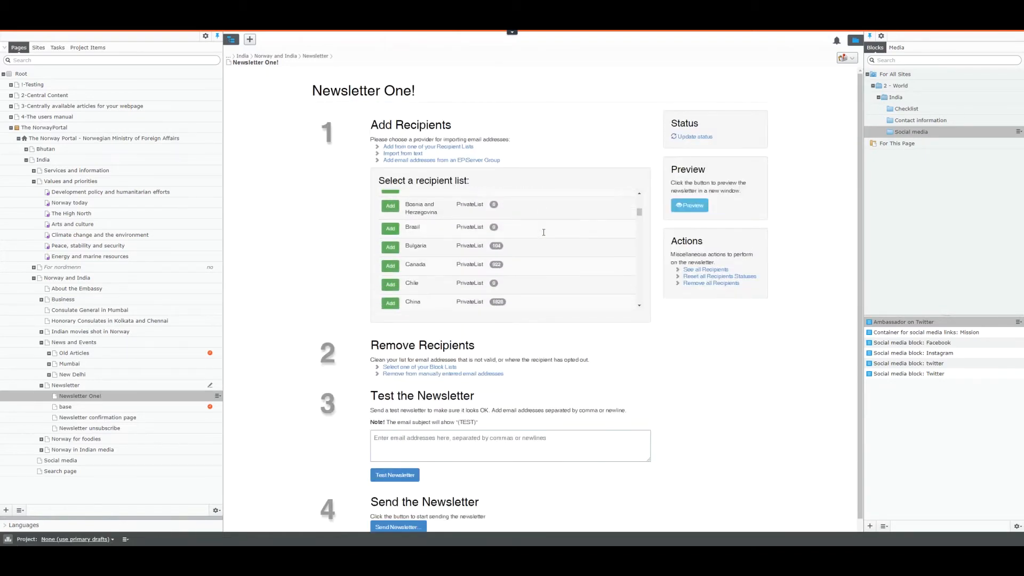
{"action": "scroll", "coordinate": [543, 232], "scroll_direction": "down", "scroll_amount": 5}
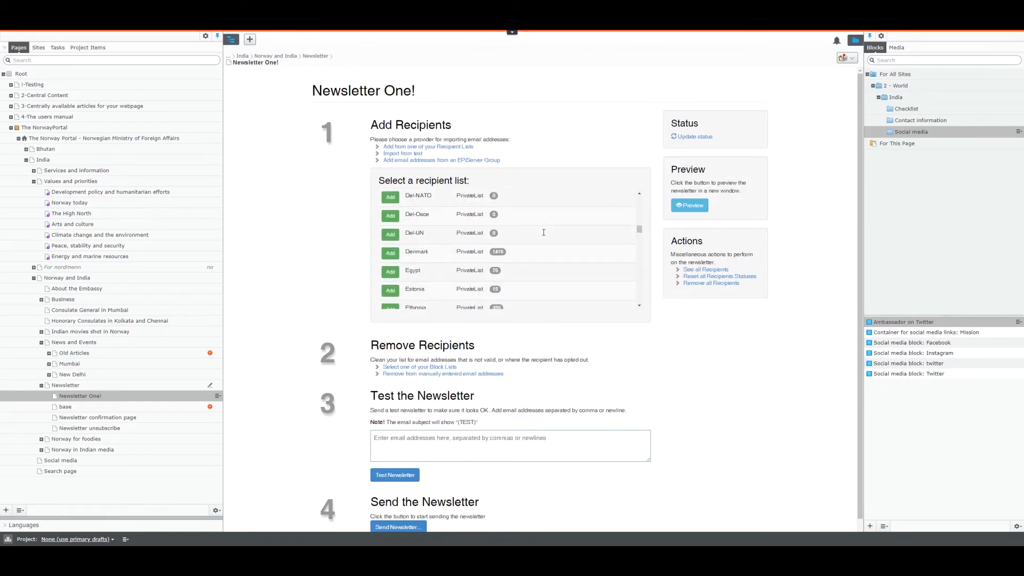
{"action": "scroll", "coordinate": [543, 233], "scroll_direction": "down", "scroll_amount": 6}
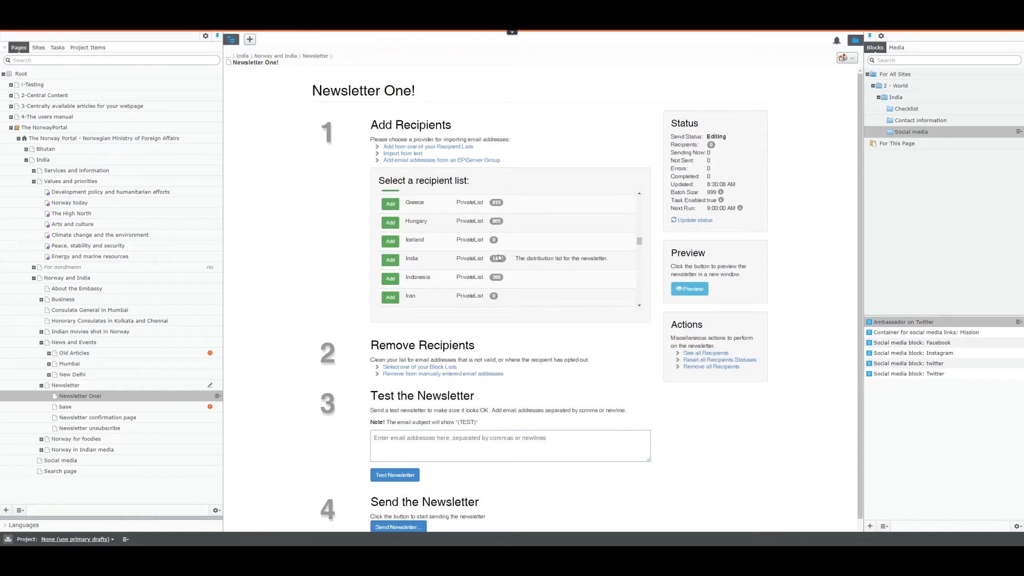
{"action": "left_click", "coordinate": [390, 260]}
{"action": "left_click_drag", "start_coordinate": [383, 323], "coordinate": [477, 333]}
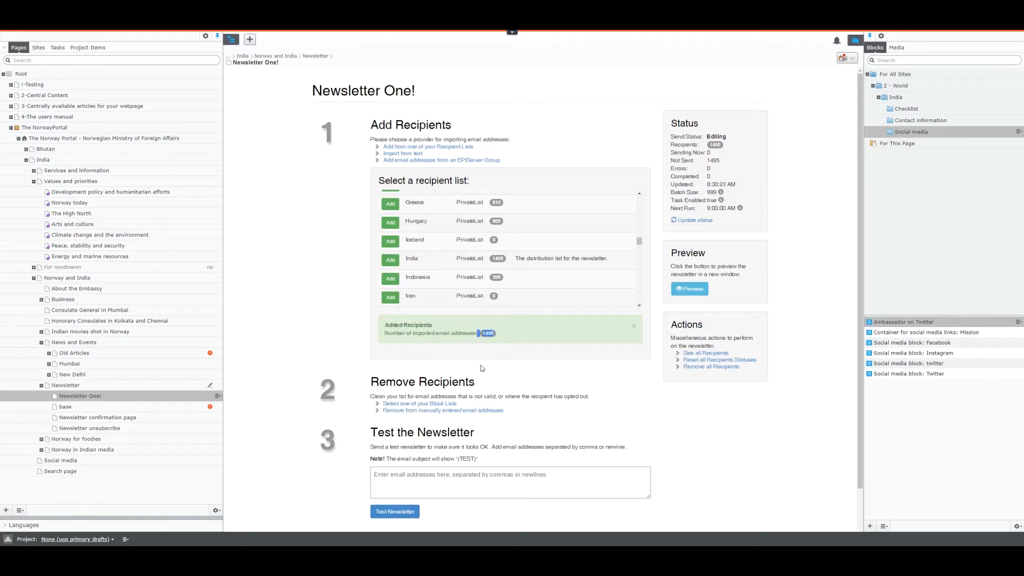
{"action": "left_click", "coordinate": [271, 368]}
Step: Send a test of Newsletter One! to a test email address
{"action": "left_click", "coordinate": [405, 478]}
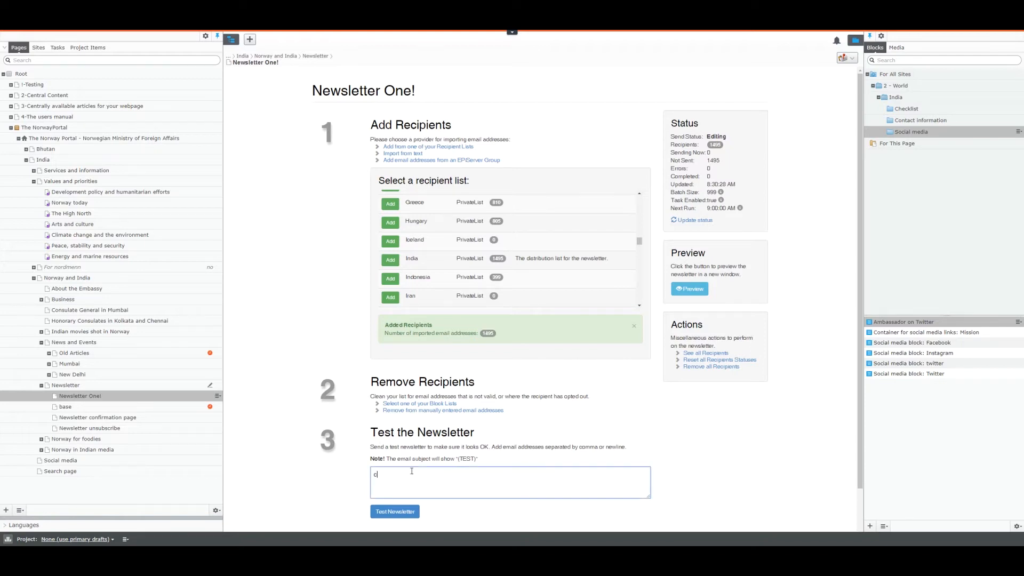
{"action": "scroll", "coordinate": [355, 480], "scroll_direction": "down", "scroll_amount": 1}
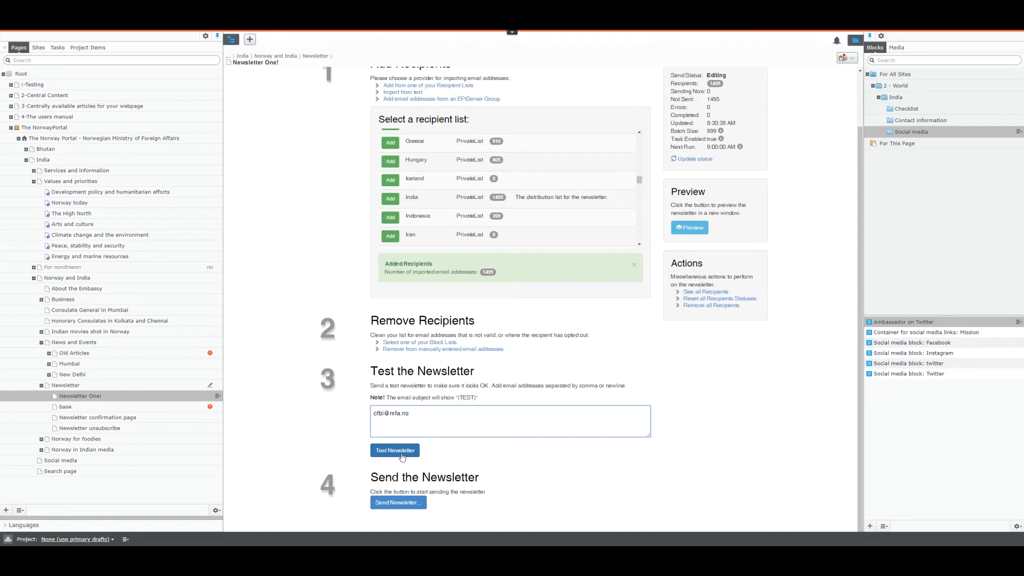
{"action": "left_click", "coordinate": [395, 450]}
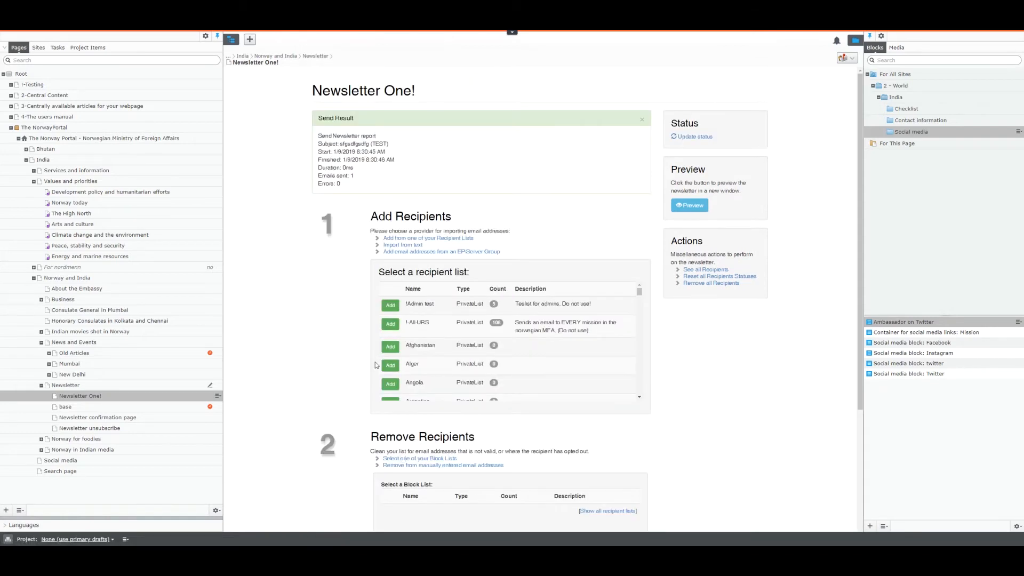
Step: Review the Send Result report, noting the newsletter subject and Emails sent: 1
{"action": "left_click_drag", "start_coordinate": [313, 123], "coordinate": [368, 122]}
{"action": "mouse_move", "coordinate": [321, 144]}
{"action": "left_mouse_down"}
{"action": "mouse_move", "coordinate": [379, 144]}
{"action": "mouse_move", "coordinate": [339, 143]}
{"action": "left_mouse_up"}
{"action": "left_click", "coordinate": [375, 143]}
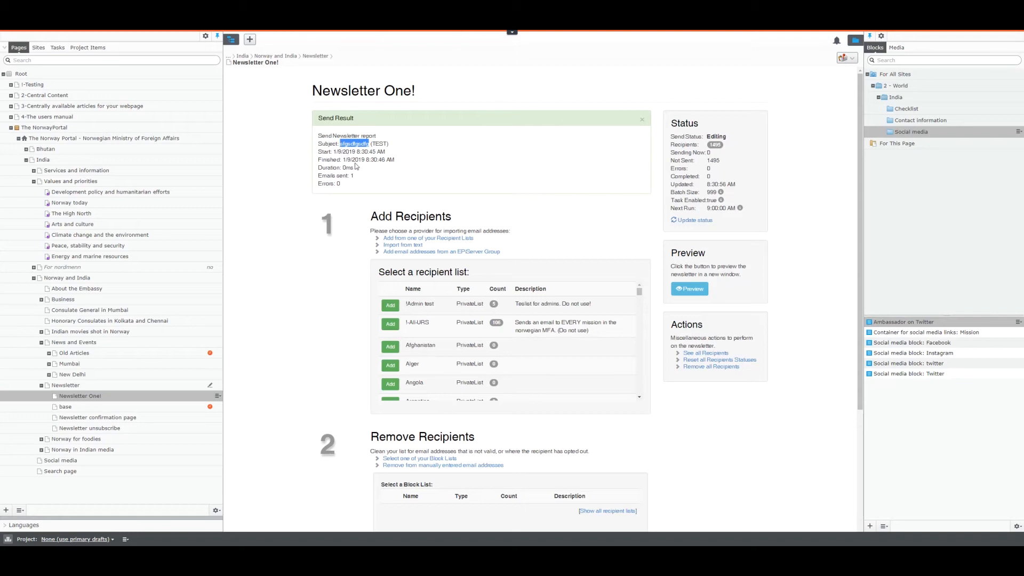
{"action": "left_click_drag", "start_coordinate": [354, 176], "coordinate": [309, 178]}
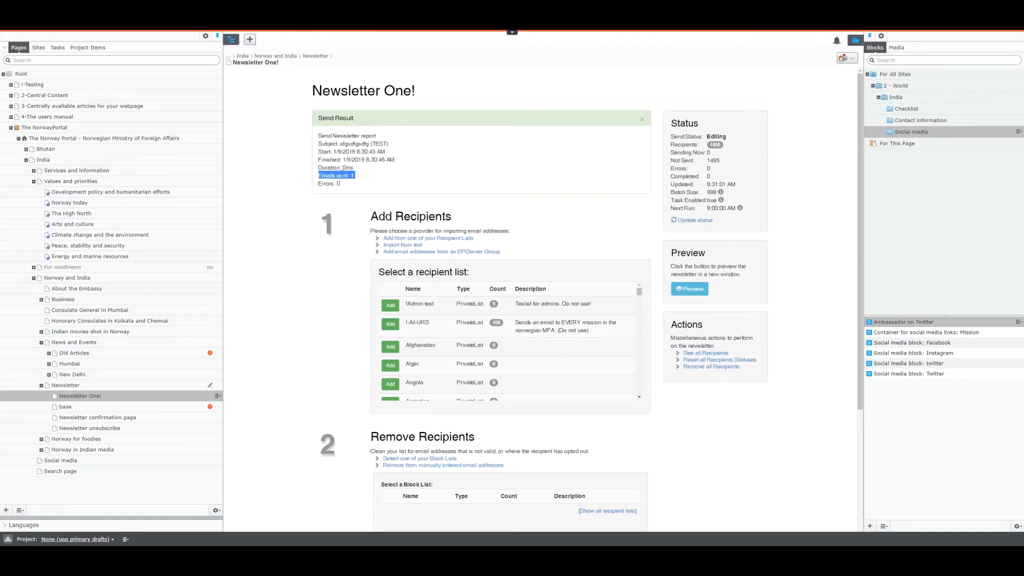
{"action": "scroll", "coordinate": [320, 290], "scroll_direction": "down", "scroll_amount": 3}
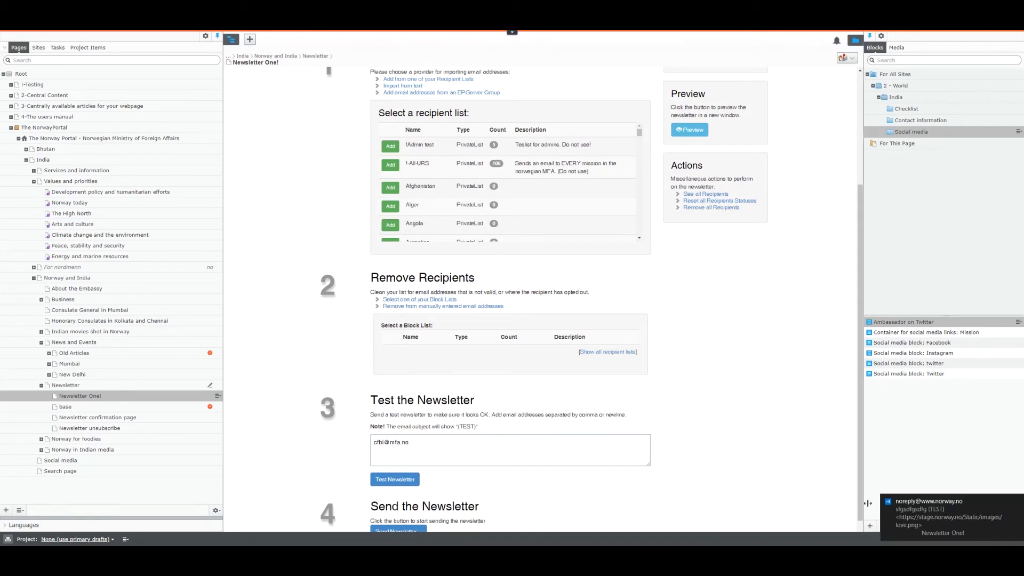
Step: Open the received test email and read through the Newsletter One! header, ingress and India articles
{"action": "left_click", "coordinate": [946, 511]}
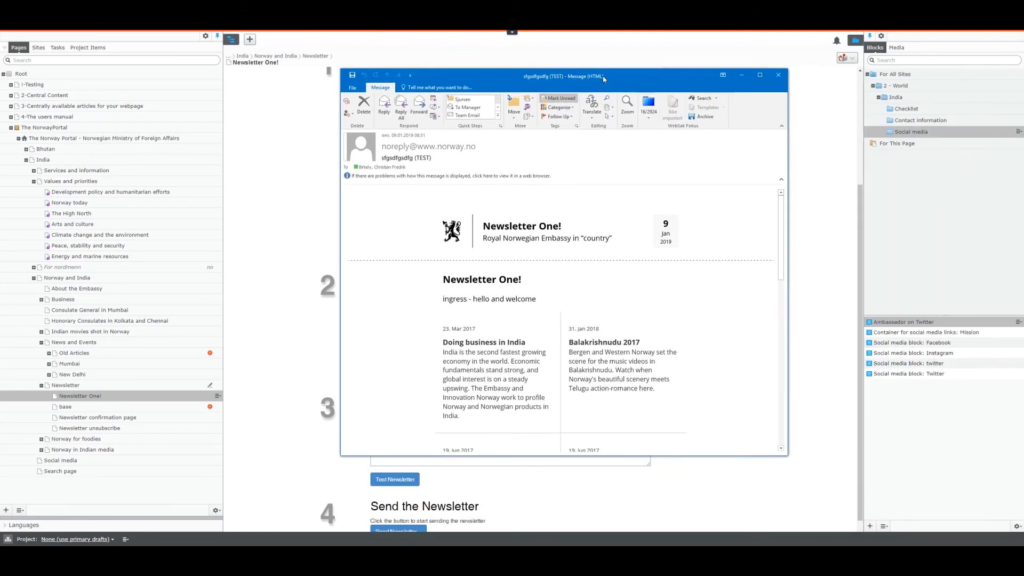
{"action": "scroll", "coordinate": [719, 309], "scroll_direction": "down", "scroll_amount": 3}
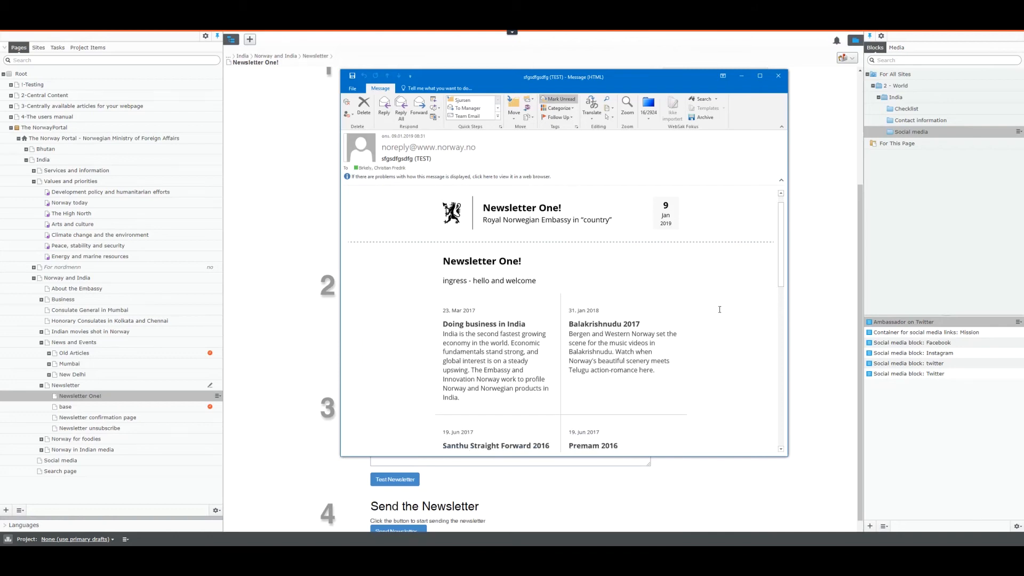
{"action": "scroll", "coordinate": [719, 309], "scroll_direction": "down", "scroll_amount": 1}
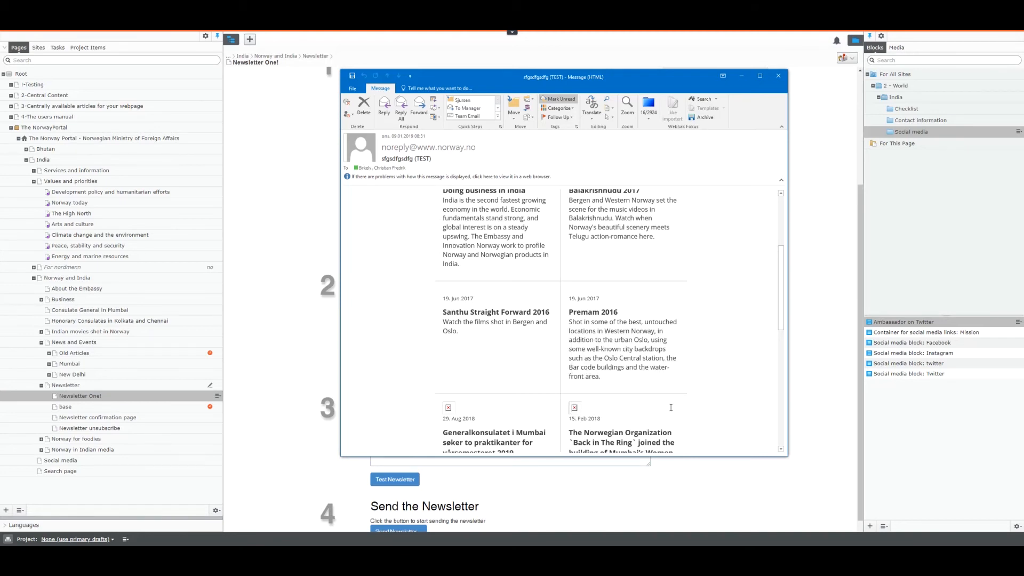
{"action": "scroll", "coordinate": [725, 354], "scroll_direction": "down", "scroll_amount": 5}
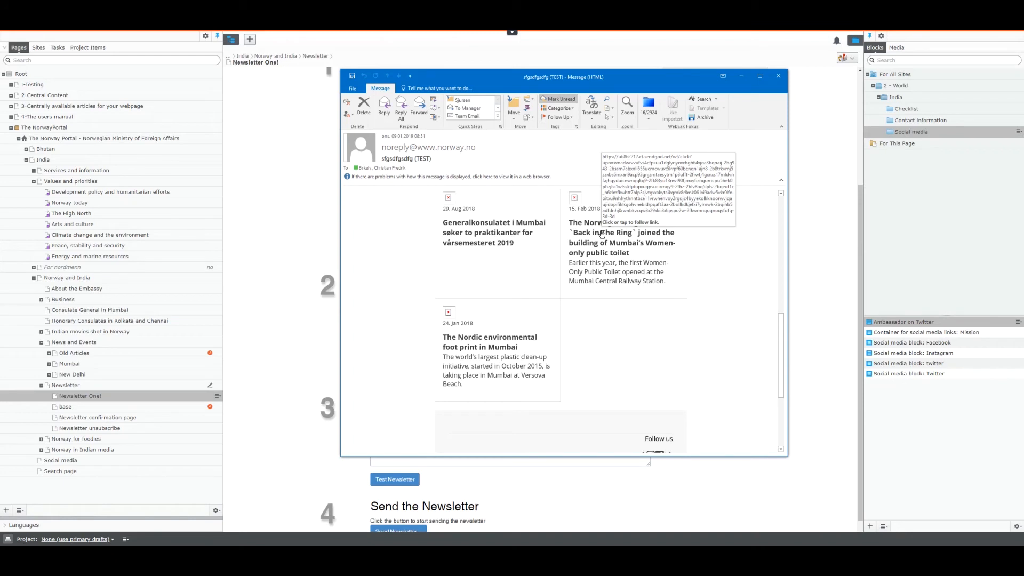
{"action": "scroll", "coordinate": [723, 353], "scroll_direction": "down", "scroll_amount": 2}
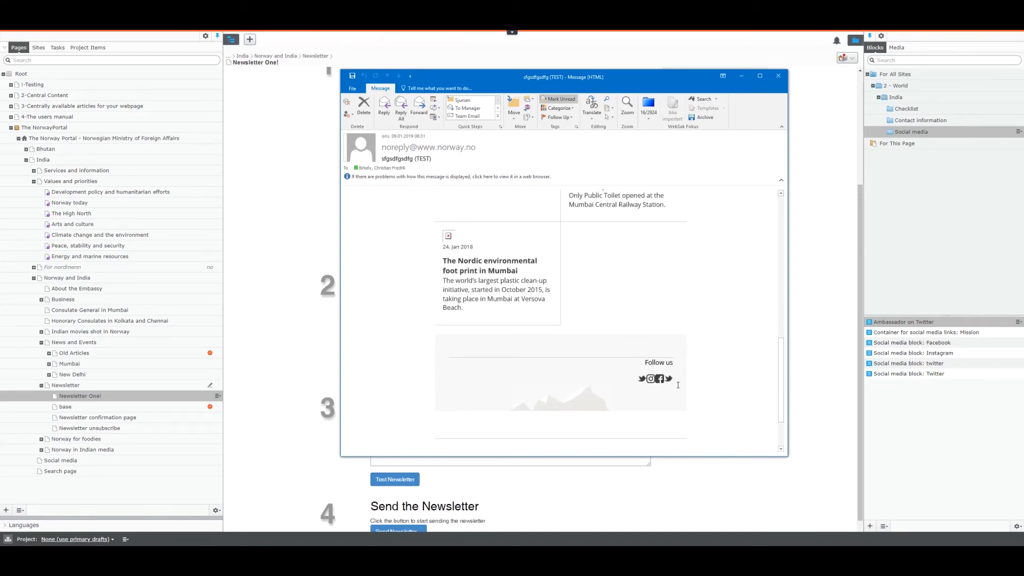
{"action": "scroll", "coordinate": [636, 380], "scroll_direction": "down", "scroll_amount": 2}
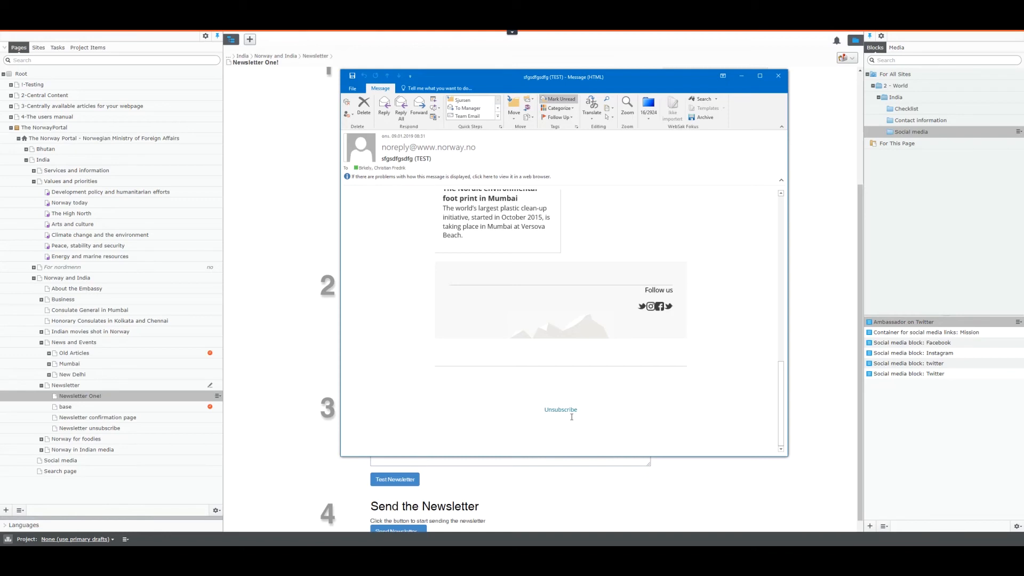
{"action": "scroll", "coordinate": [574, 395], "scroll_direction": "up", "scroll_amount": 4}
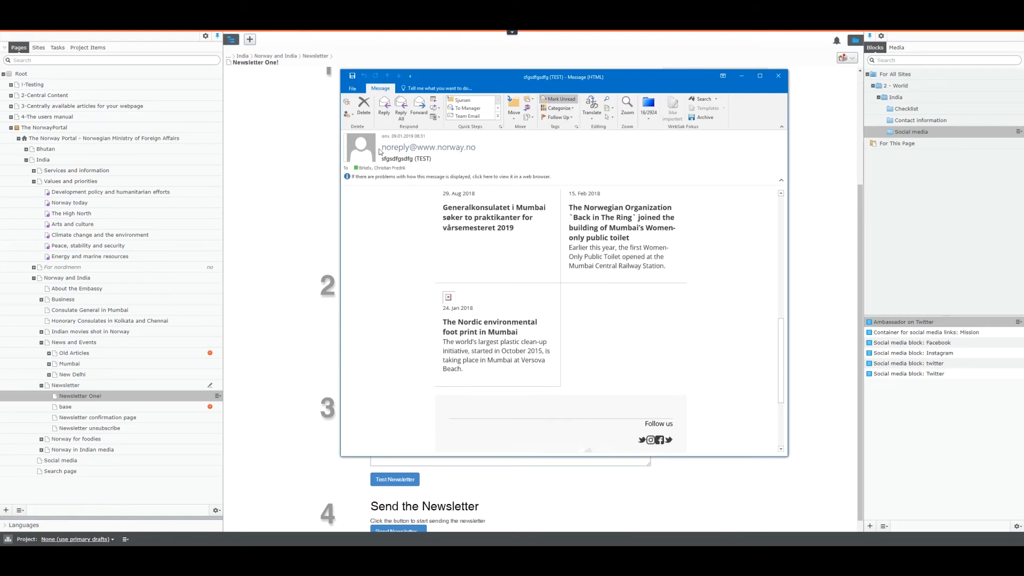
Step: Check the noreply sender address and the (TEST) marker in the sender name, then close the message
{"action": "double_click", "coordinate": [446, 147]}
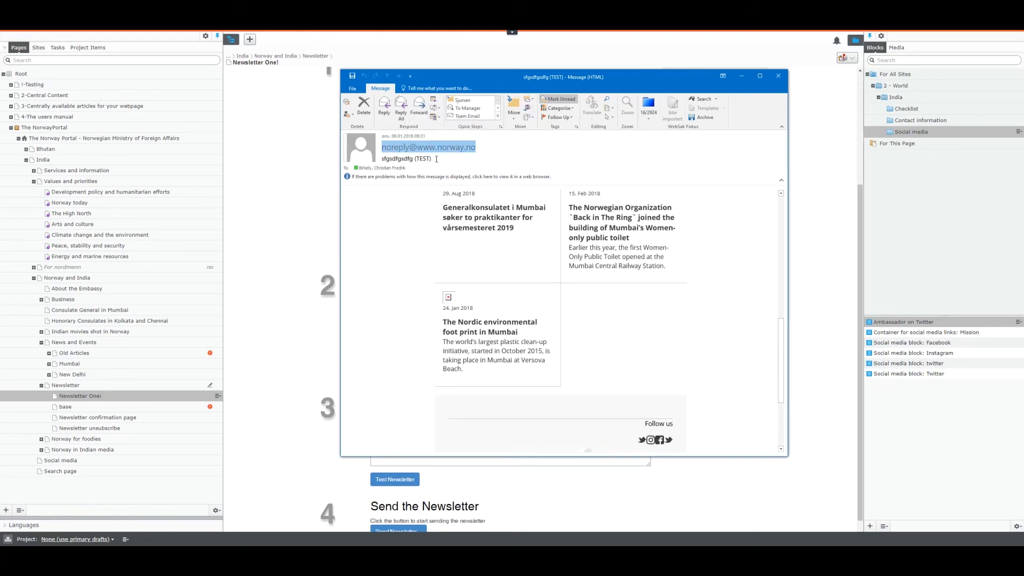
{"action": "left_click_drag", "start_coordinate": [436, 159], "coordinate": [380, 160]}
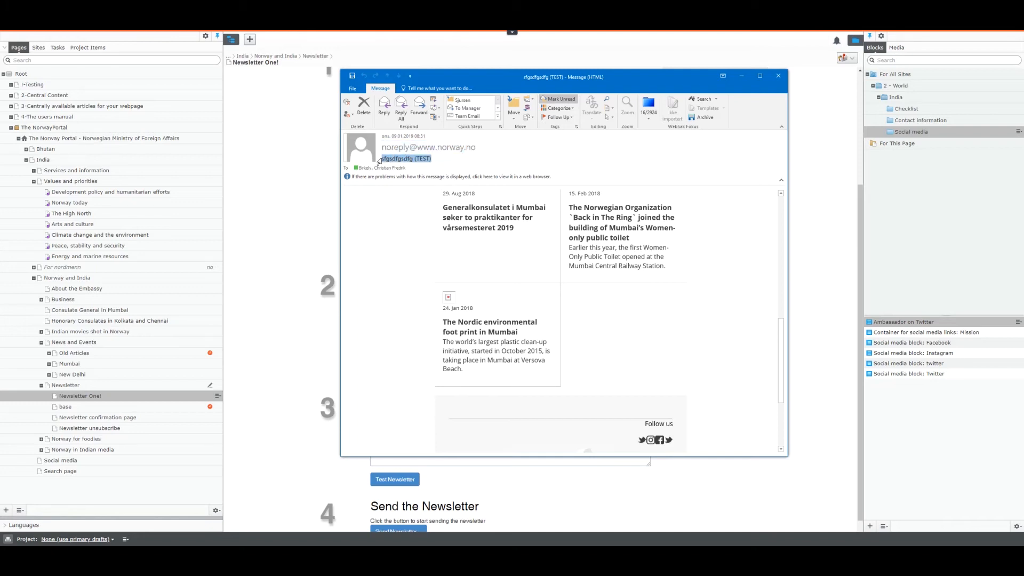
{"action": "left_click", "coordinate": [440, 159]}
{"action": "left_click_drag", "start_coordinate": [439, 159], "coordinate": [418, 161]}
{"action": "scroll", "coordinate": [554, 242], "scroll_direction": "up", "scroll_amount": 5}
{"action": "scroll", "coordinate": [554, 241], "scroll_direction": "up", "scroll_amount": 3}
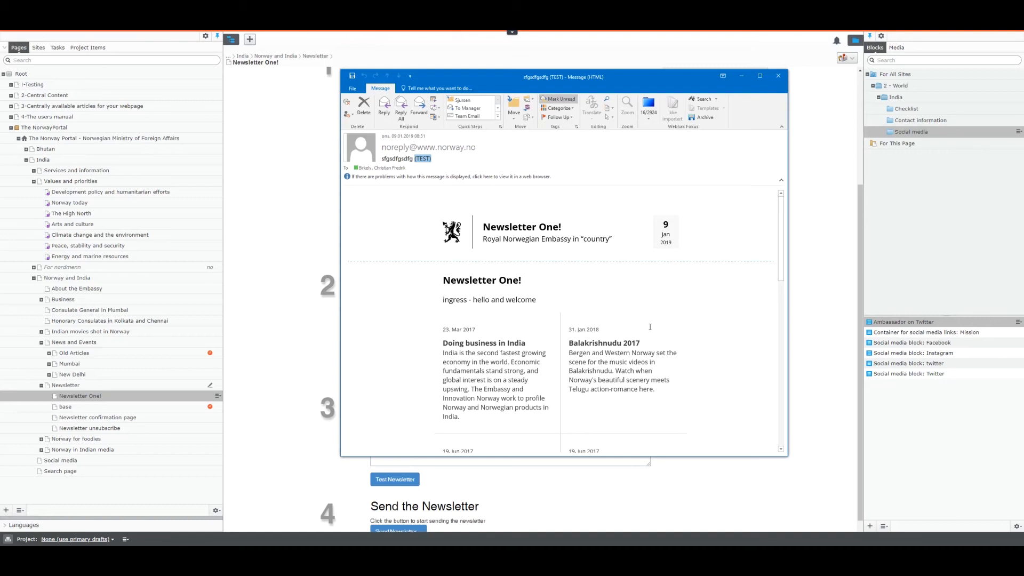
{"action": "scroll", "coordinate": [649, 326], "scroll_direction": "down", "scroll_amount": 2}
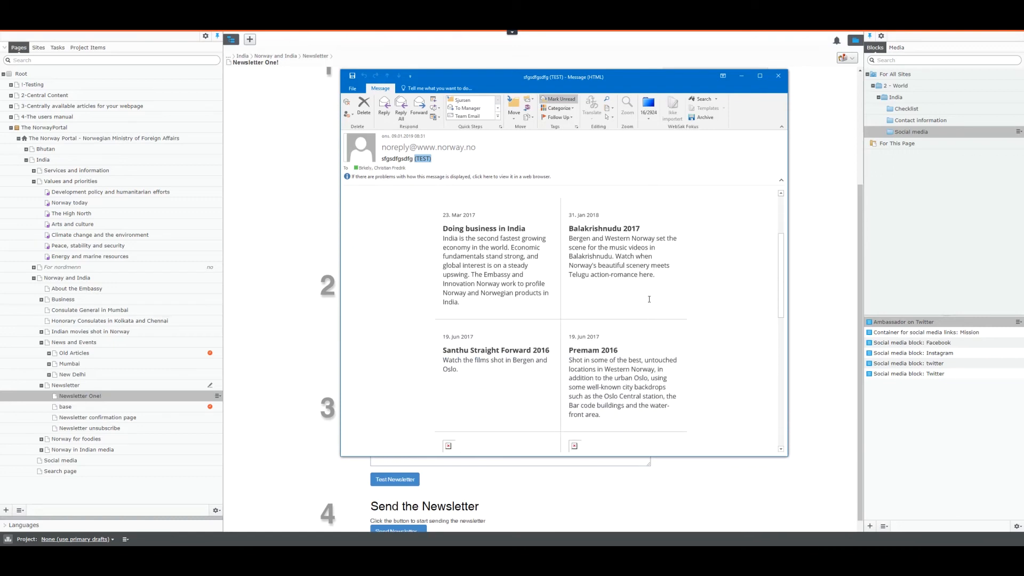
{"action": "left_click", "coordinate": [777, 78]}
{"action": "scroll", "coordinate": [713, 257], "scroll_direction": "down", "scroll_amount": 1}
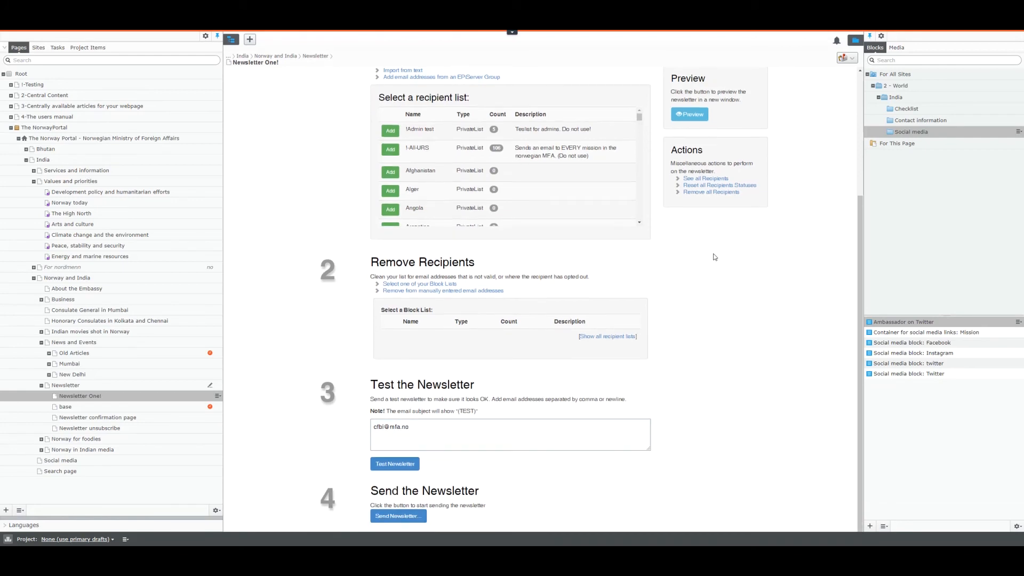
{"action": "left_click_drag", "start_coordinate": [368, 371], "coordinate": [476, 373]}
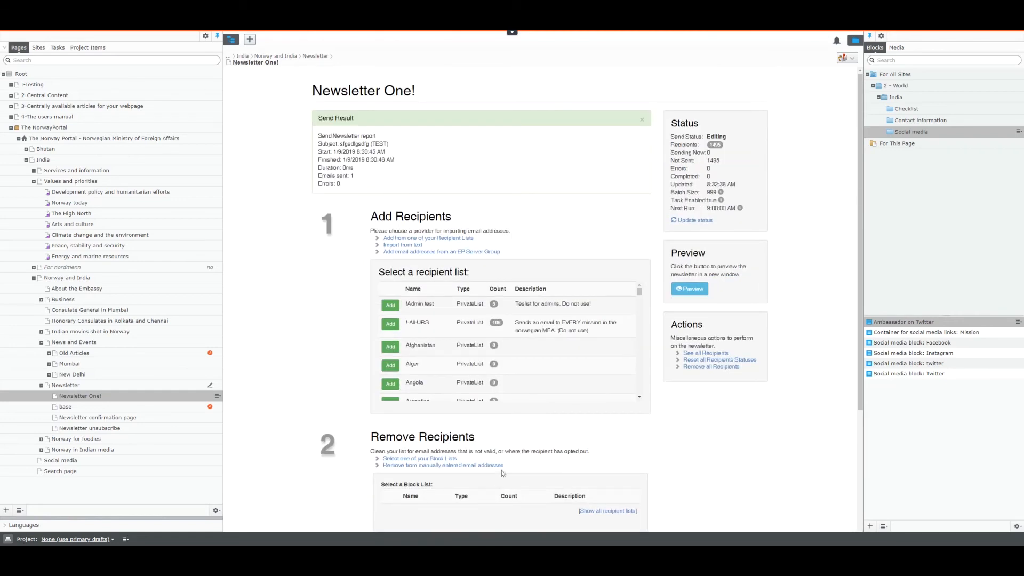
{"action": "scroll", "coordinate": [642, 453], "scroll_direction": "down", "scroll_amount": 4}
{"action": "left_click_drag", "start_coordinate": [318, 118], "coordinate": [347, 174]}
{"action": "double_click", "coordinate": [367, 176]}
{"action": "left_click", "coordinate": [327, 283]}
{"action": "scroll", "coordinate": [304, 315], "scroll_direction": "down", "scroll_amount": 3}
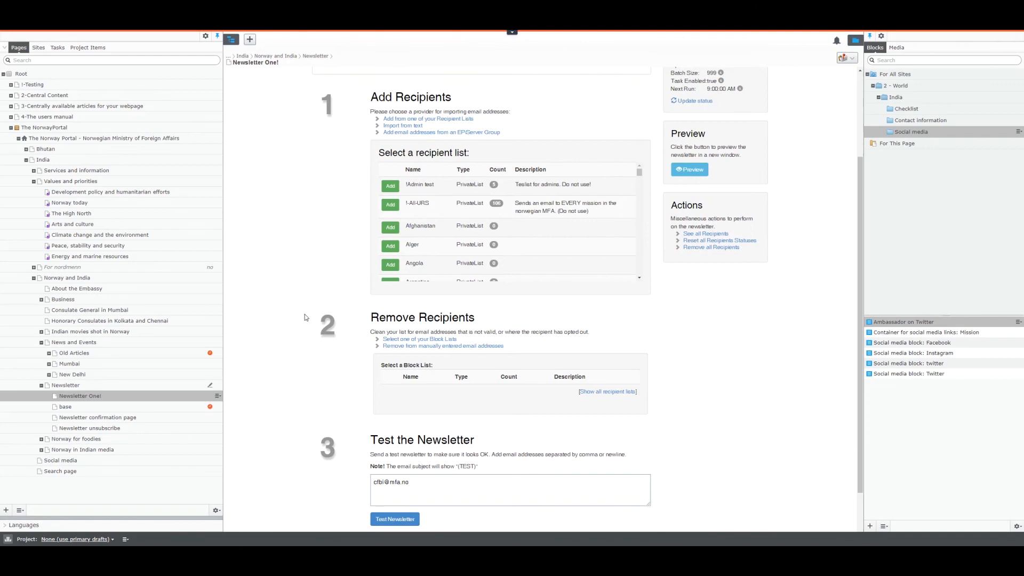
{"action": "scroll", "coordinate": [305, 315], "scroll_direction": "down", "scroll_amount": 1}
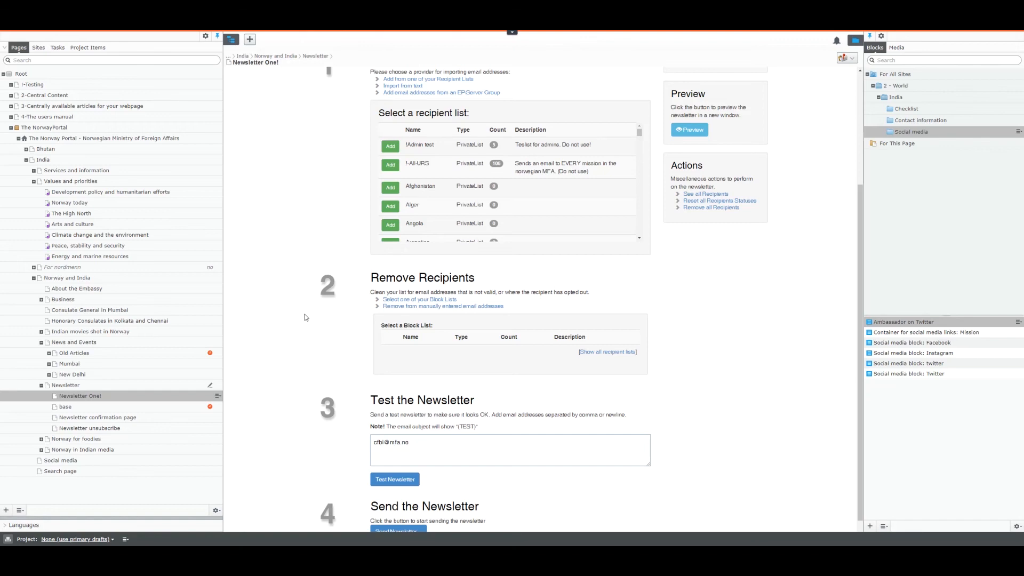
{"action": "scroll", "coordinate": [305, 314], "scroll_direction": "down", "scroll_amount": 1}
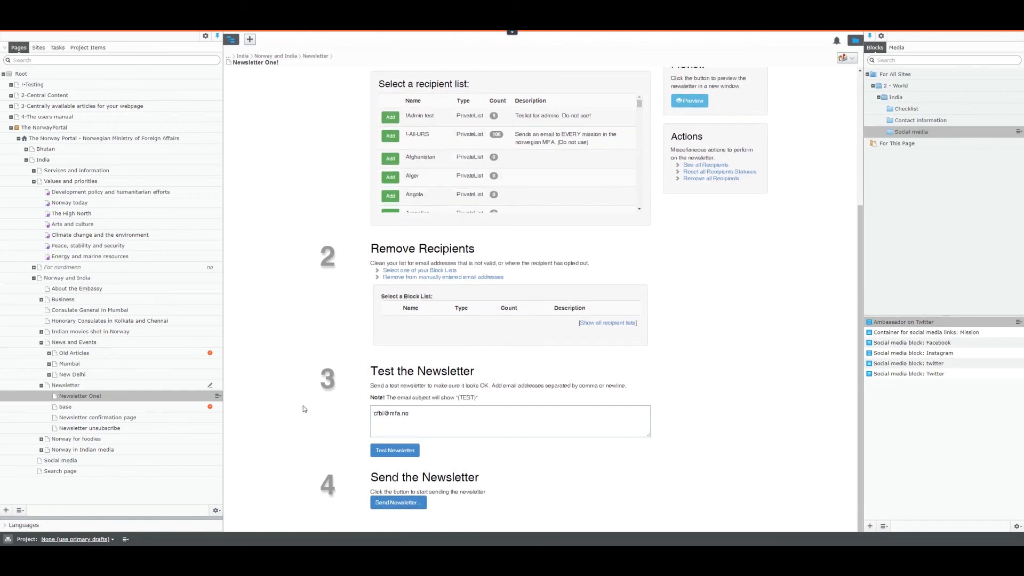
{"action": "scroll", "coordinate": [303, 405], "scroll_direction": "up", "scroll_amount": 5}
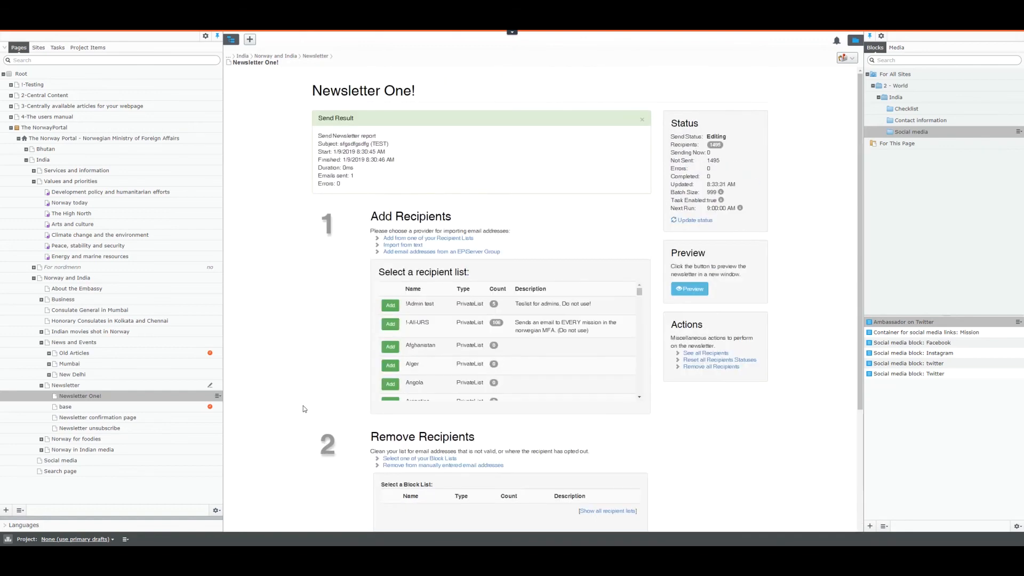